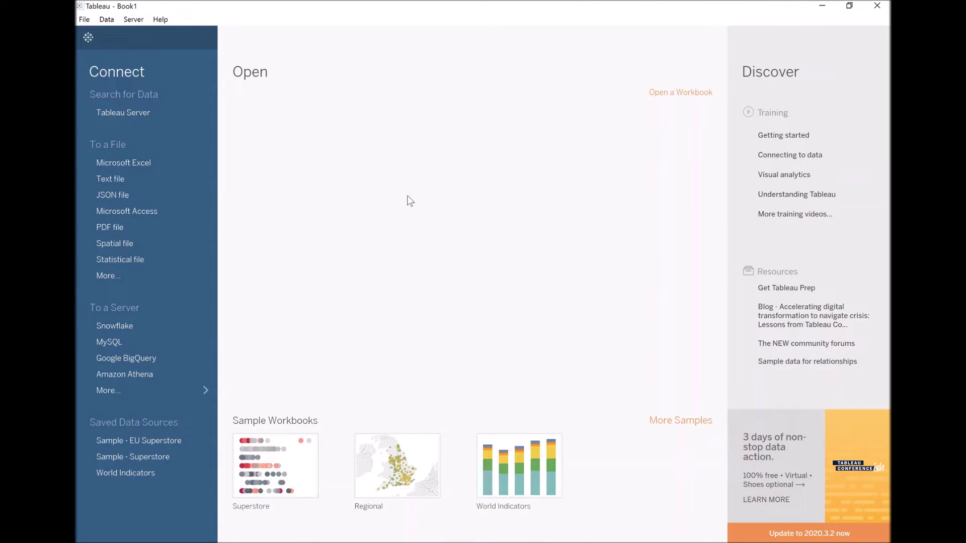
# Connect to the Superstore.xls Excel workbook and load its Orders table as the data source for Sheet 1
pyautogui.click(156, 164)
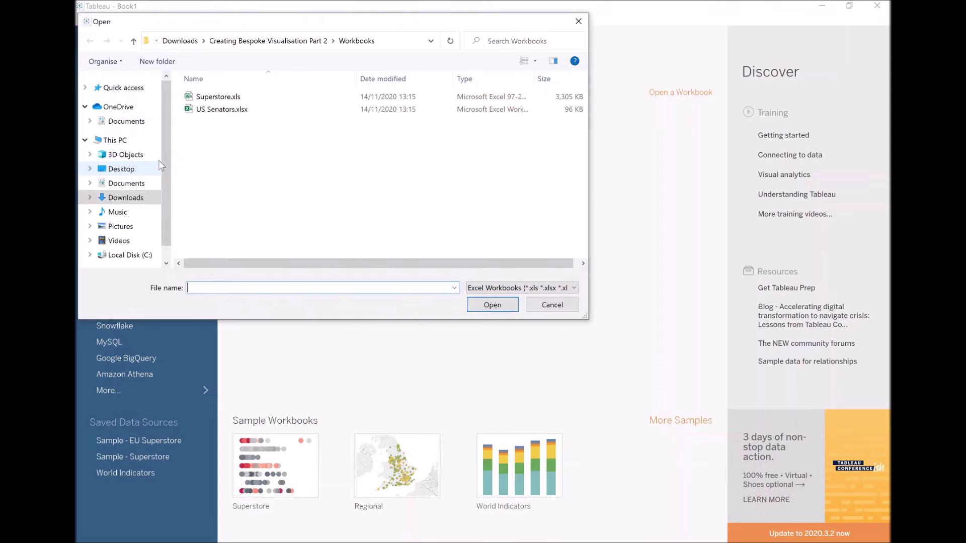
pyautogui.doubleClick(212, 97)
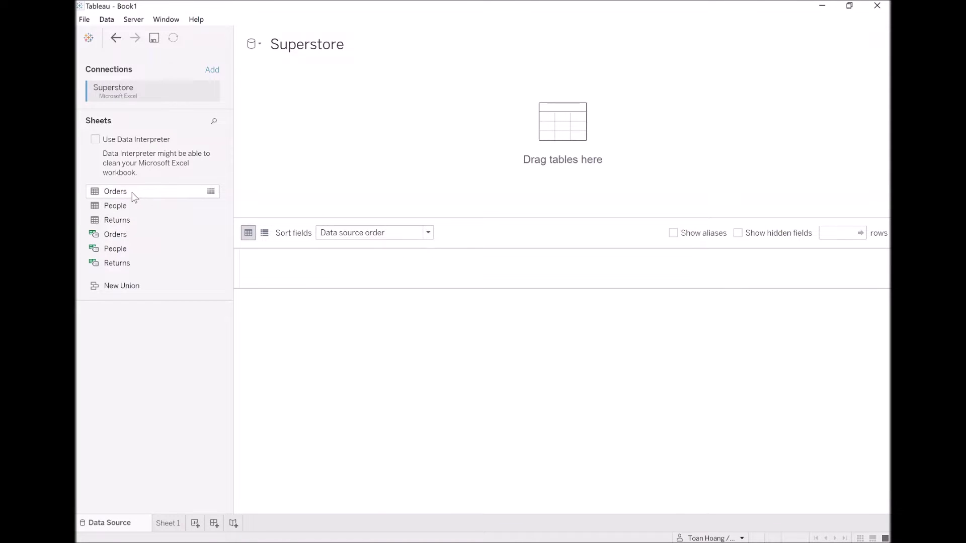
pyautogui.moveTo(122, 193); pyautogui.dragTo(371, 141)
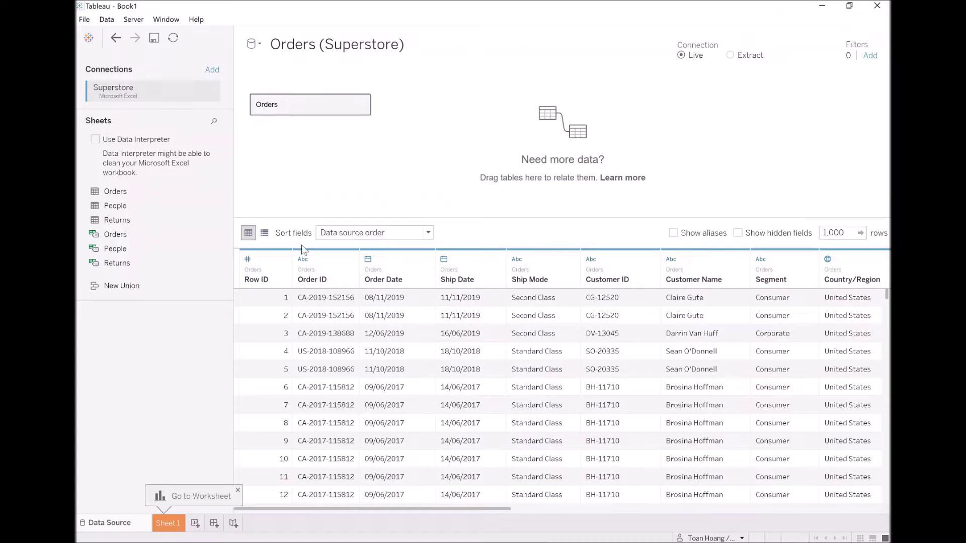
pyautogui.click(172, 523)
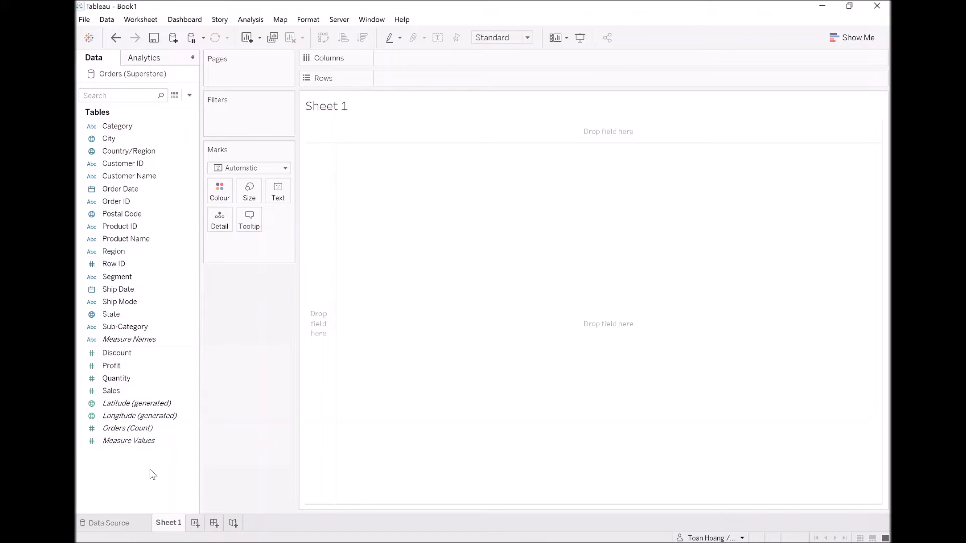
pyautogui.rightClick(149, 469)
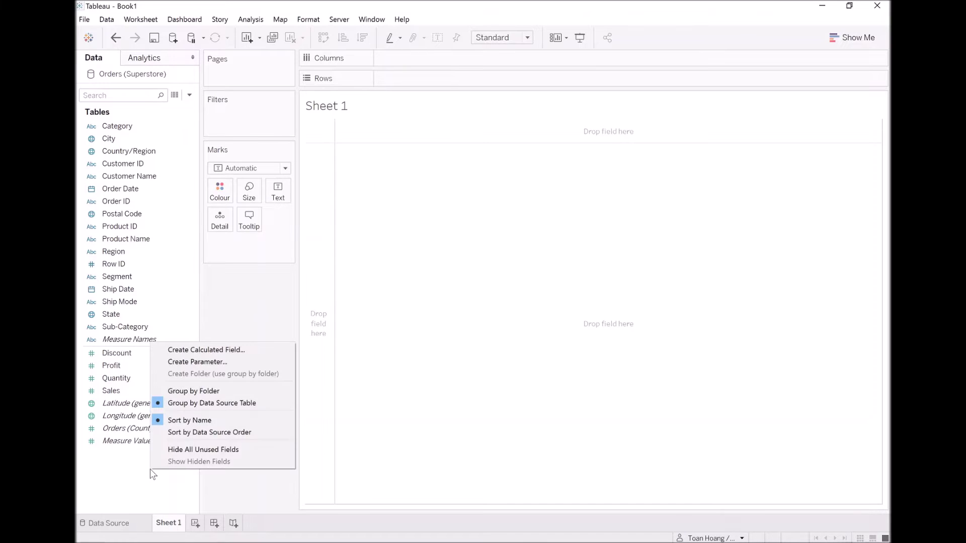
pyautogui.click(237, 365)
pyautogui.write('@Sales')
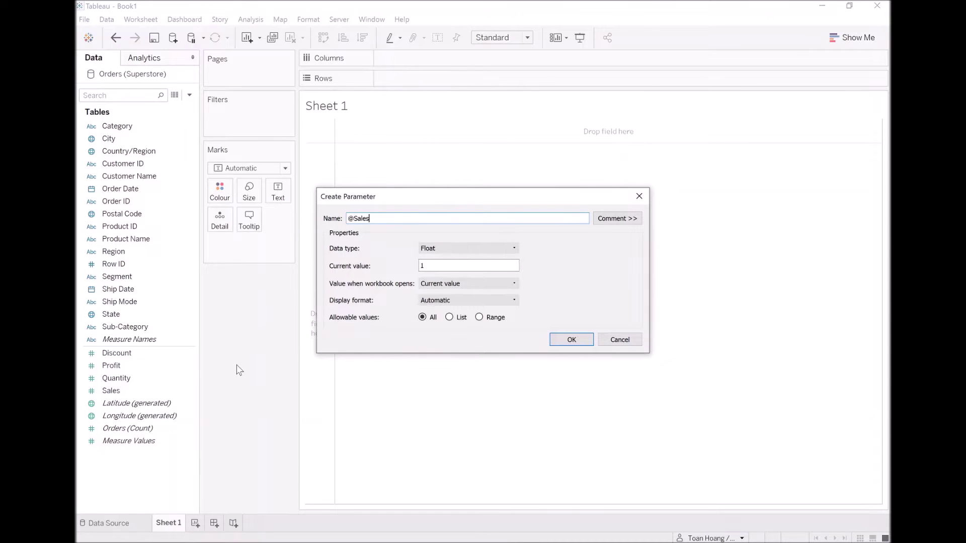
pyautogui.write(' Bin Size')
pyautogui.click(446, 250)
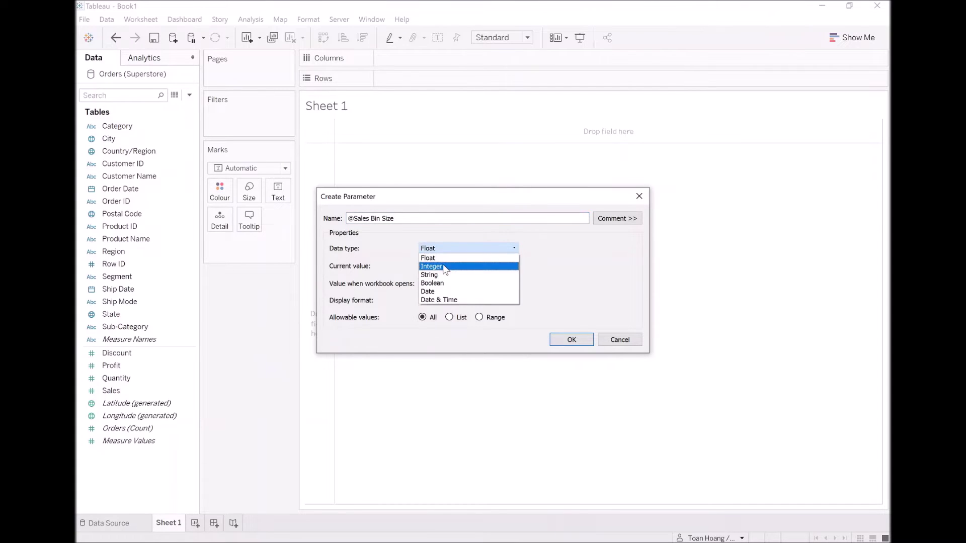
pyautogui.click(431, 267)
pyautogui.write('500')
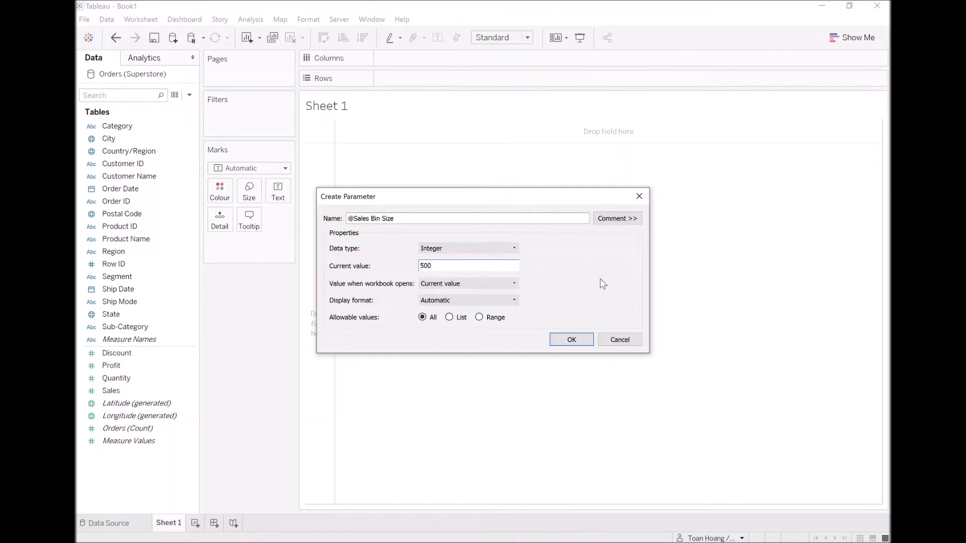
pyautogui.click(572, 340)
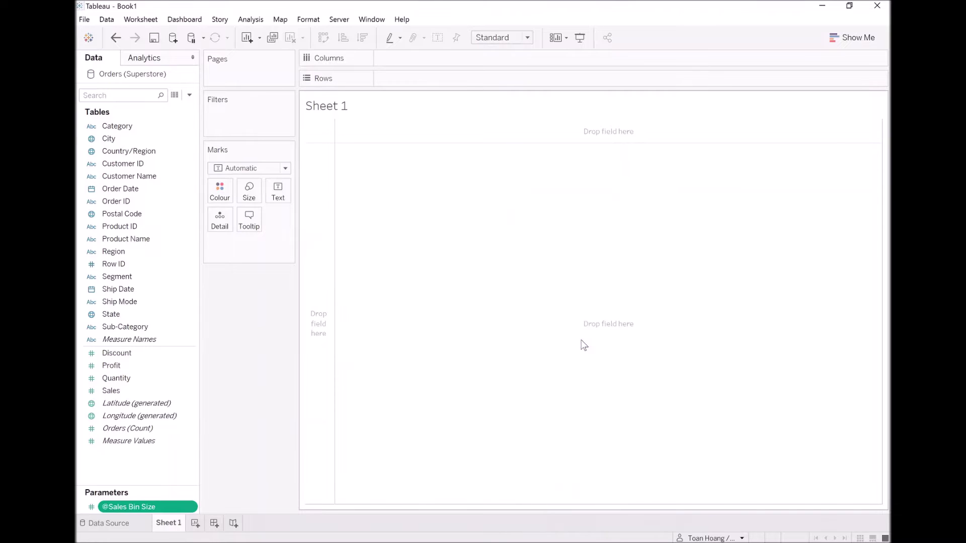
# Create a calculated field named Customer Count with the formula COUNTD([Customer ID])
pyautogui.rightClick(140, 467)
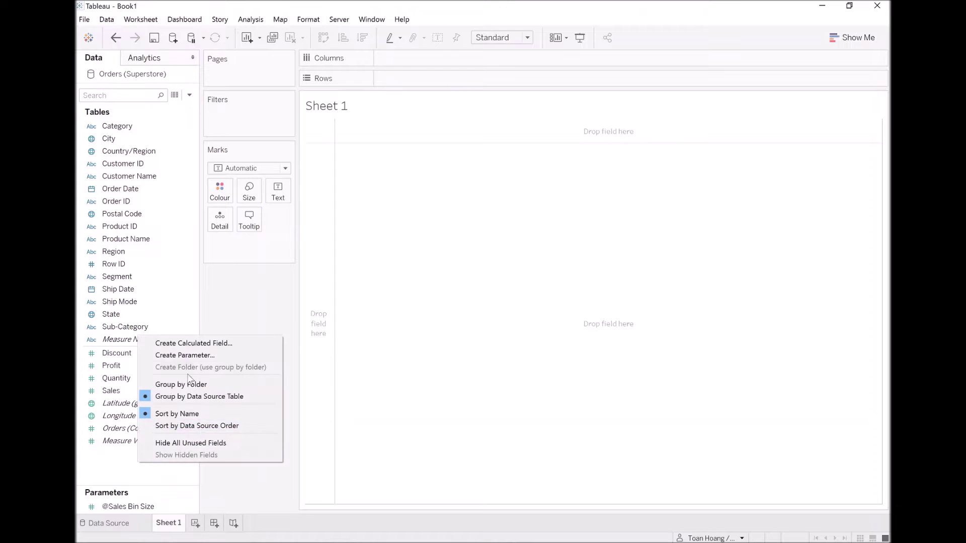
pyautogui.click(205, 347)
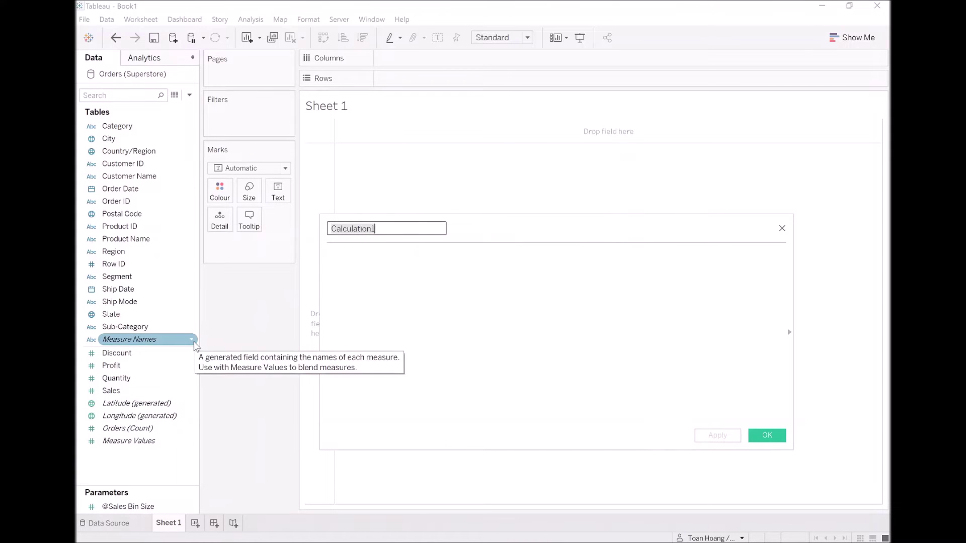
pyautogui.write('Customer ')
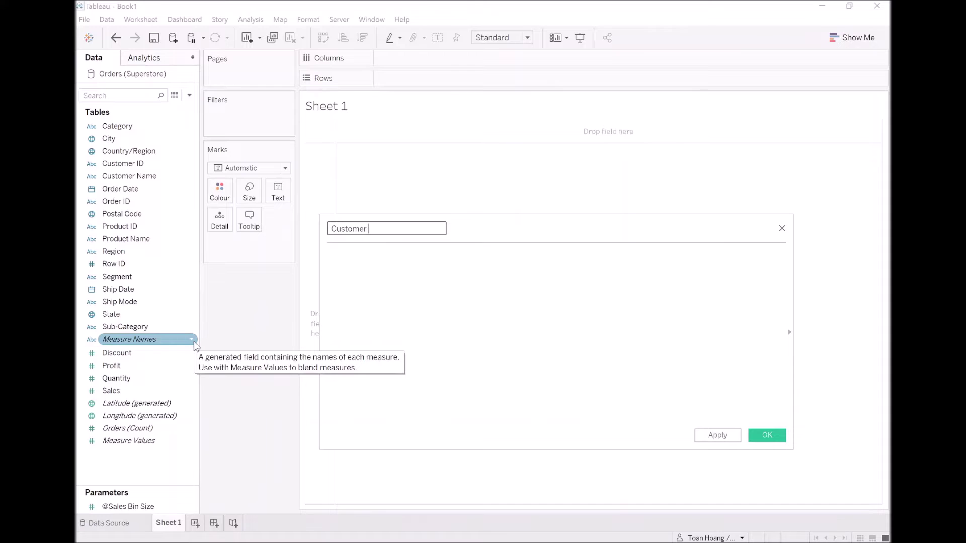
pyautogui.write('Count')
pyautogui.press('Tab')
pyautogui.write('count')
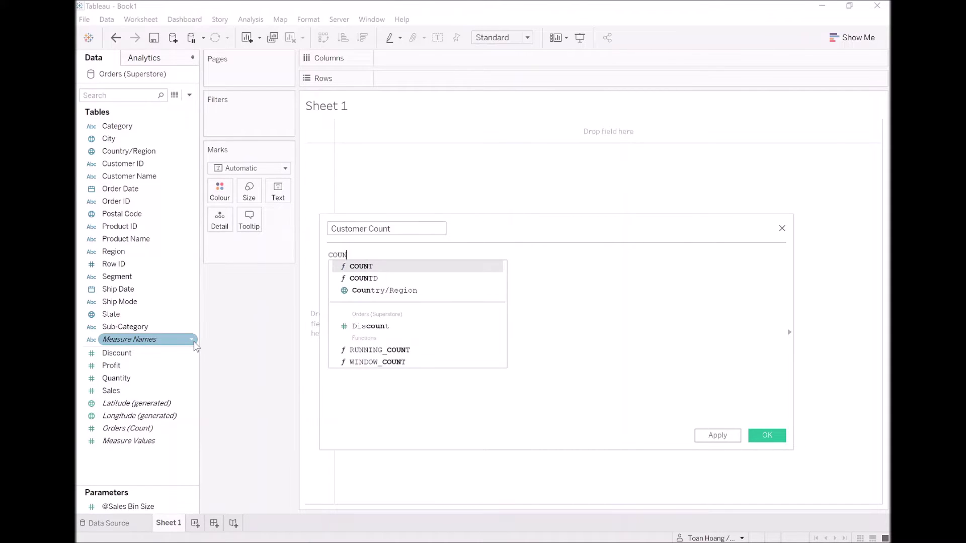
pyautogui.press('Down')
pyautogui.press('Return')
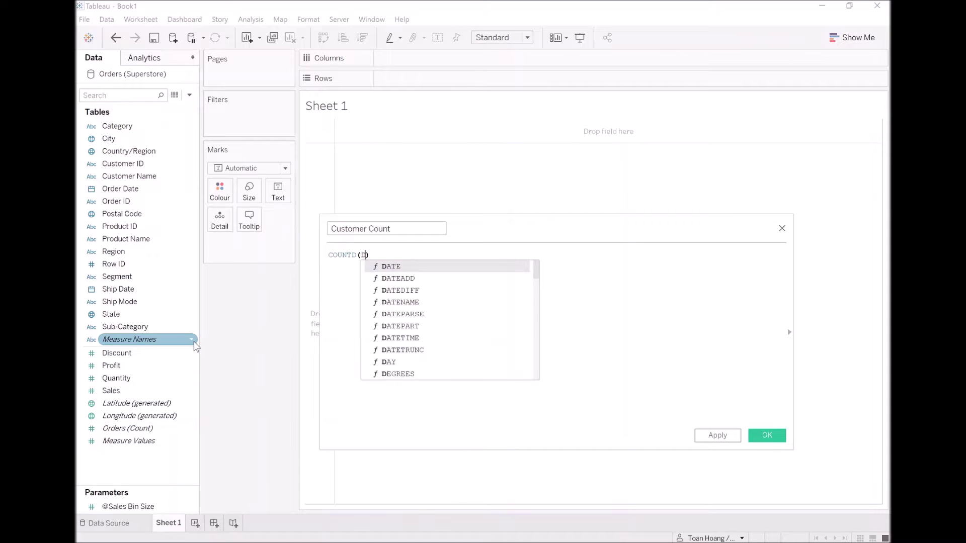
pyautogui.write('cus')
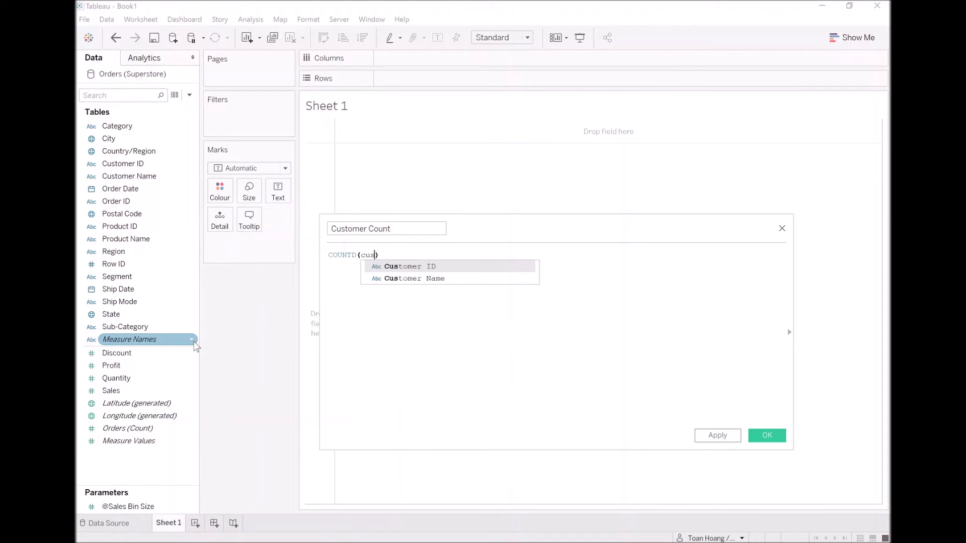
pyautogui.press('Return')
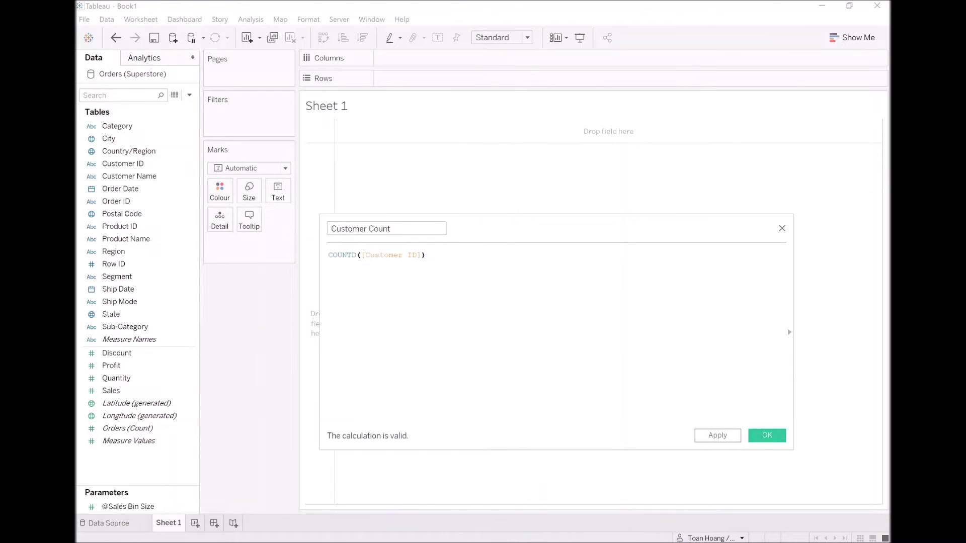
pyautogui.click(760, 437)
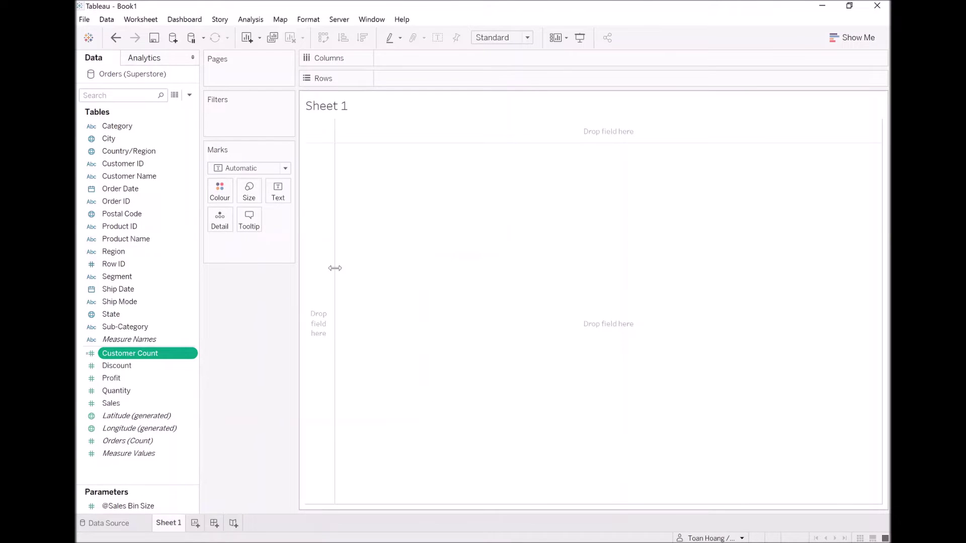
# Start a calculated field named Sales by Customer with the formula { FIXED [Customer ID] : SUM([Sales]) }
pyautogui.click(189, 95)
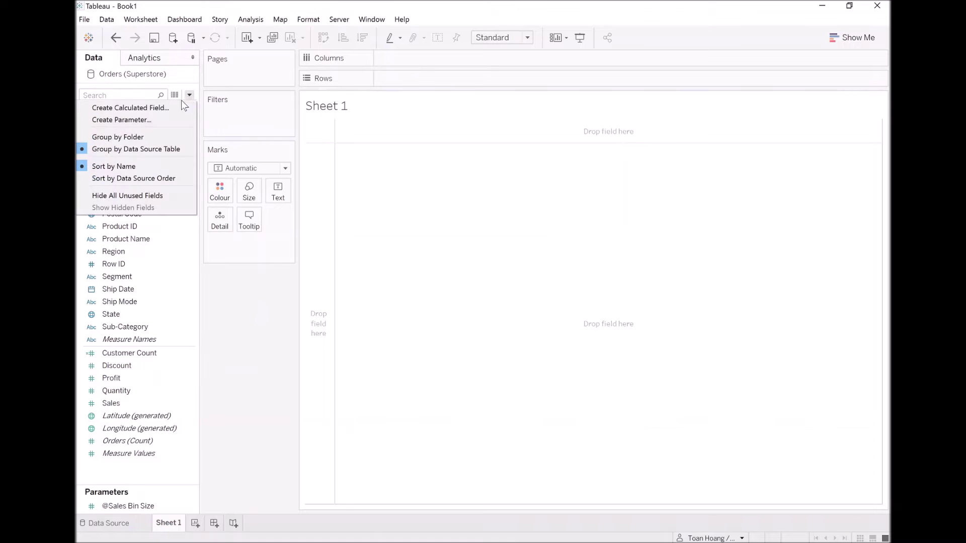
pyautogui.click(175, 108)
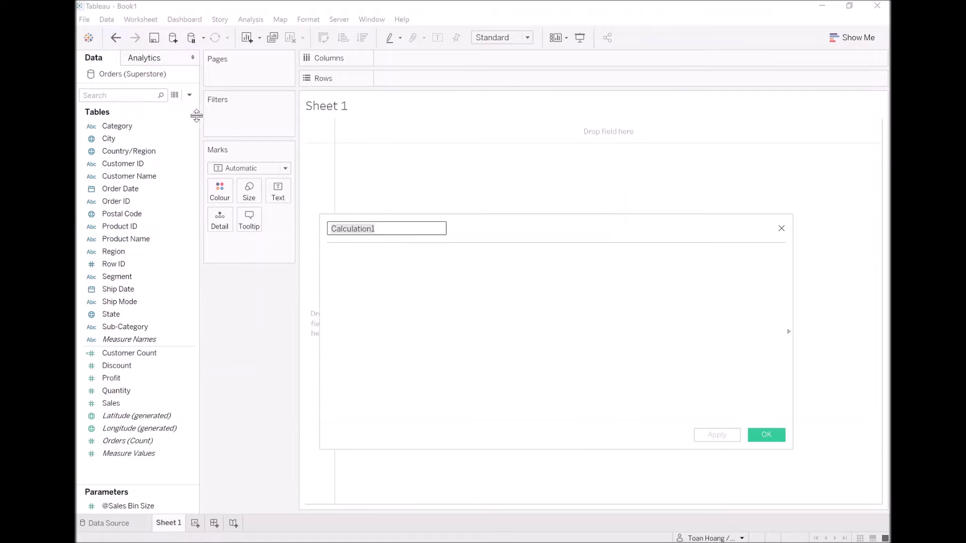
pyautogui.write('Sal')
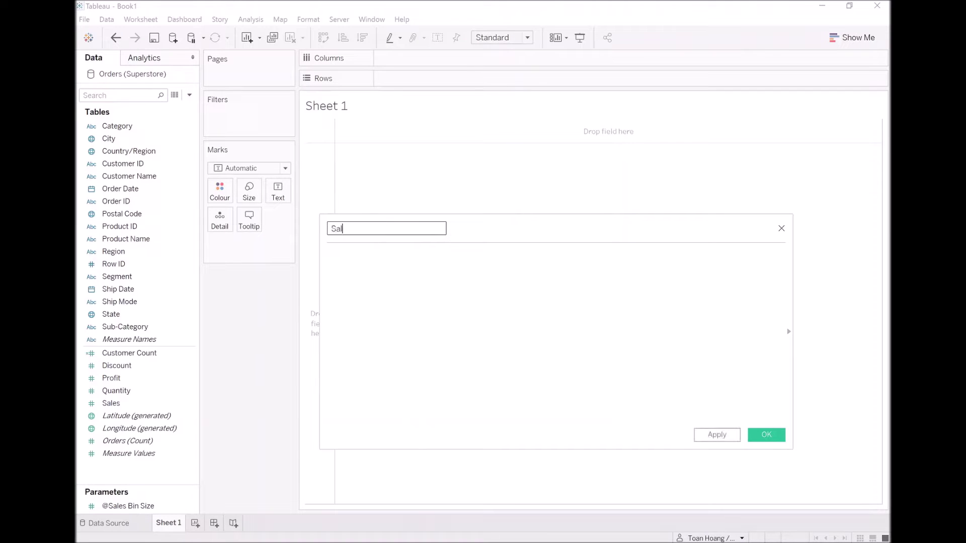
pyautogui.write('es by Customer')
pyautogui.click(328, 254)
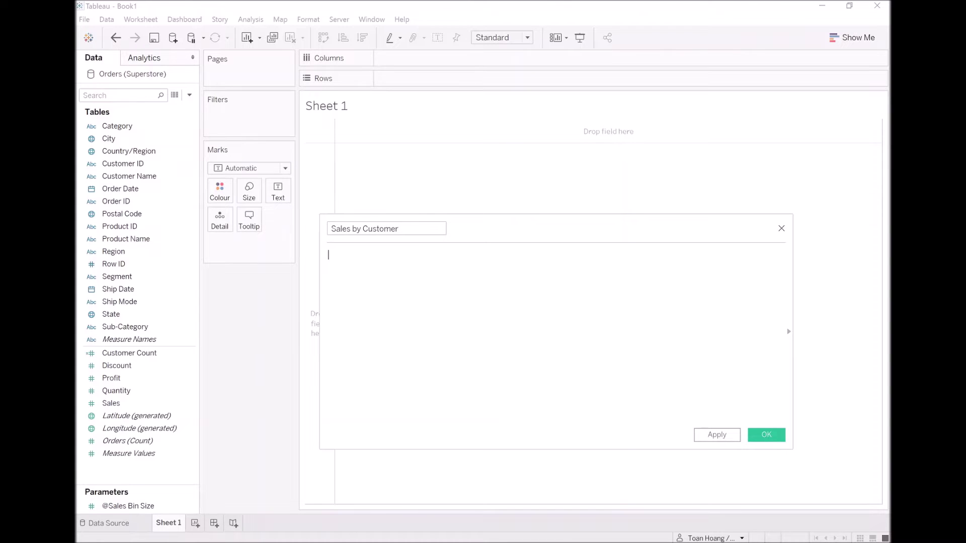
pyautogui.write('{ FIXED  customer')
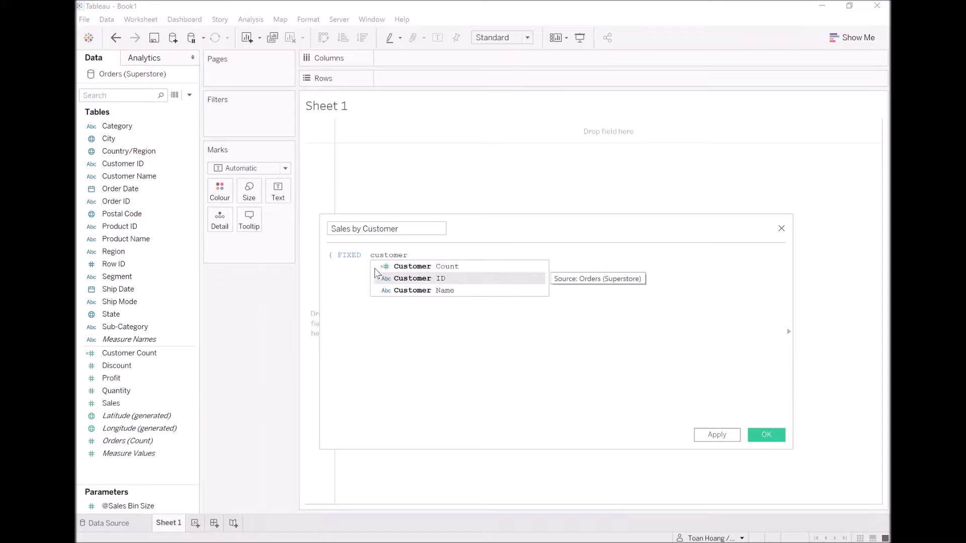
pyautogui.doubleClick(374, 272)
pyautogui.write(': SUM(Sal')
pyautogui.press('Return')
pyautogui.write('}')
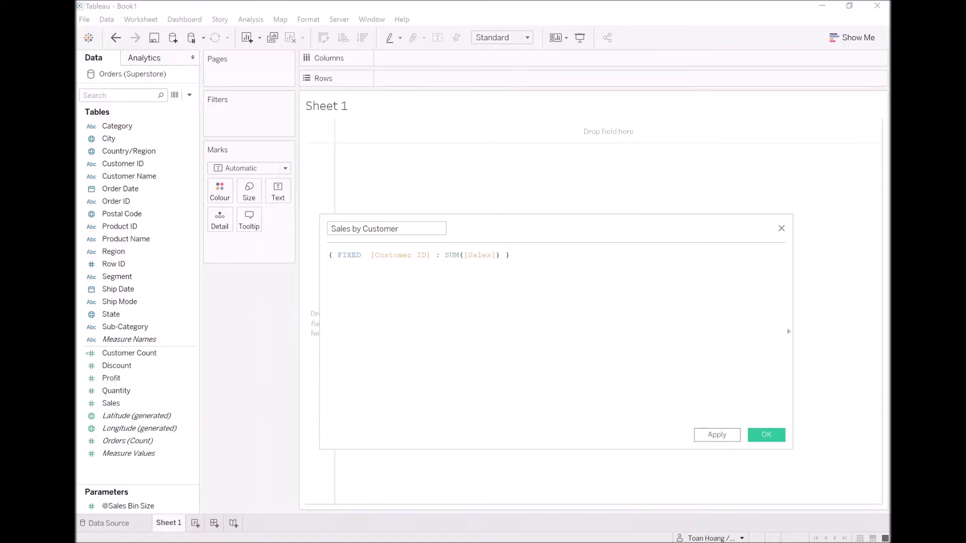
# Remove the extra space after FIXED in the Sales by Customer formula and save the calculated field
pyautogui.hotkey('ctrl', 'Left')
pyautogui.hotkey('ctrl', 'Left')
pyautogui.hotkey('ctrl', 'Left')
pyautogui.hotkey('ctrl', 'Left')
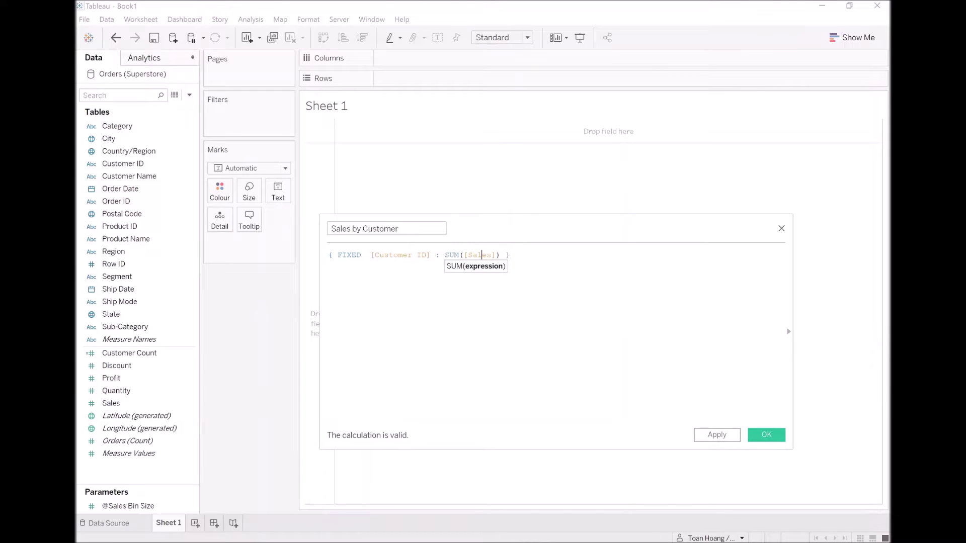
pyautogui.press('Right')
pyautogui.press('Right')
pyautogui.press('BackSpace')
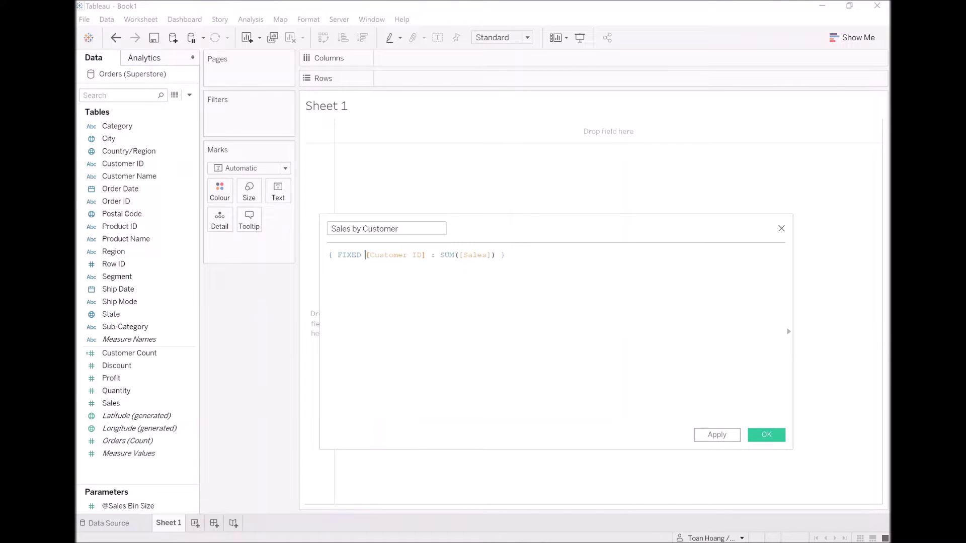
pyautogui.click(762, 434)
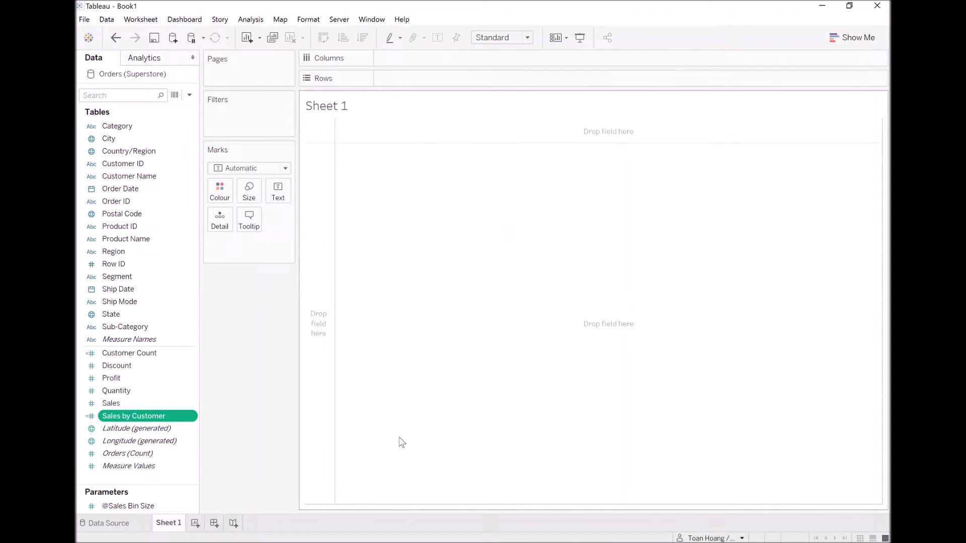
# Create a calculated field named Mean with the formula { AVG([Sales by Customer]) }
pyautogui.click(189, 95)
pyautogui.click(186, 103)
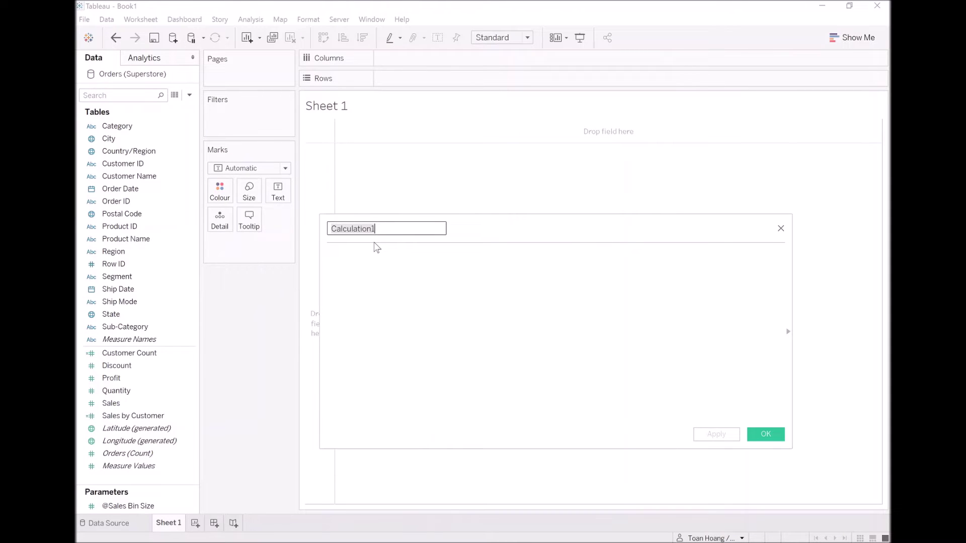
pyautogui.write('Mean')
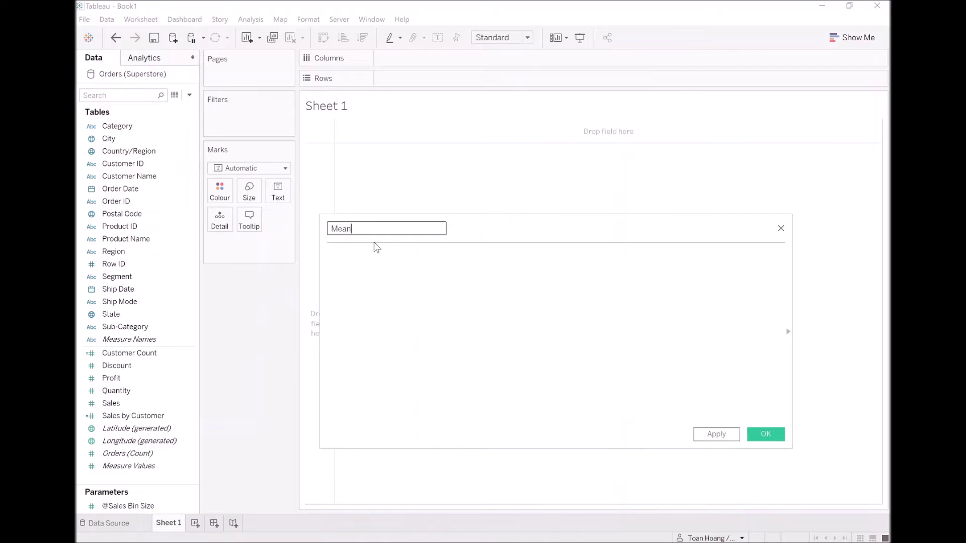
pyautogui.click(376, 248)
pyautogui.write('{')
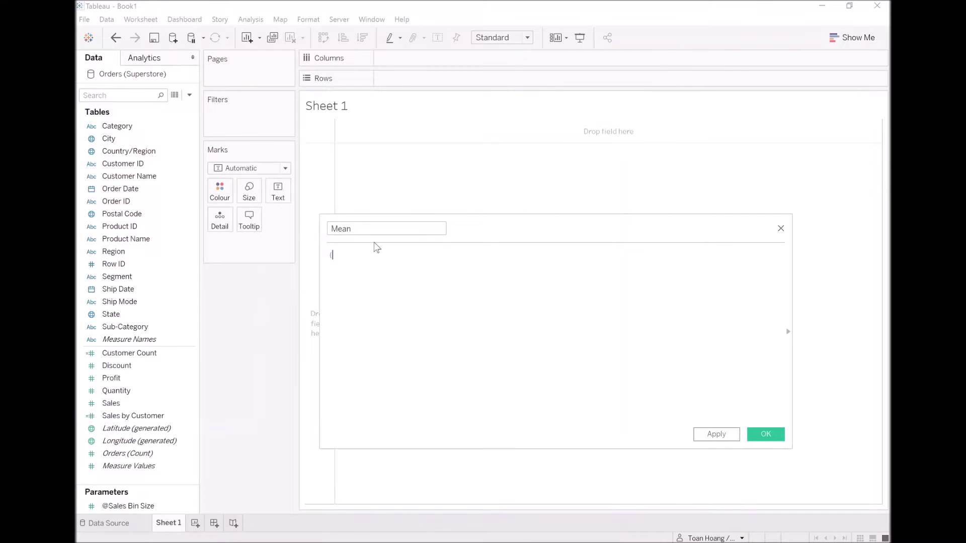
pyautogui.write('avg')
pyautogui.press('Return')
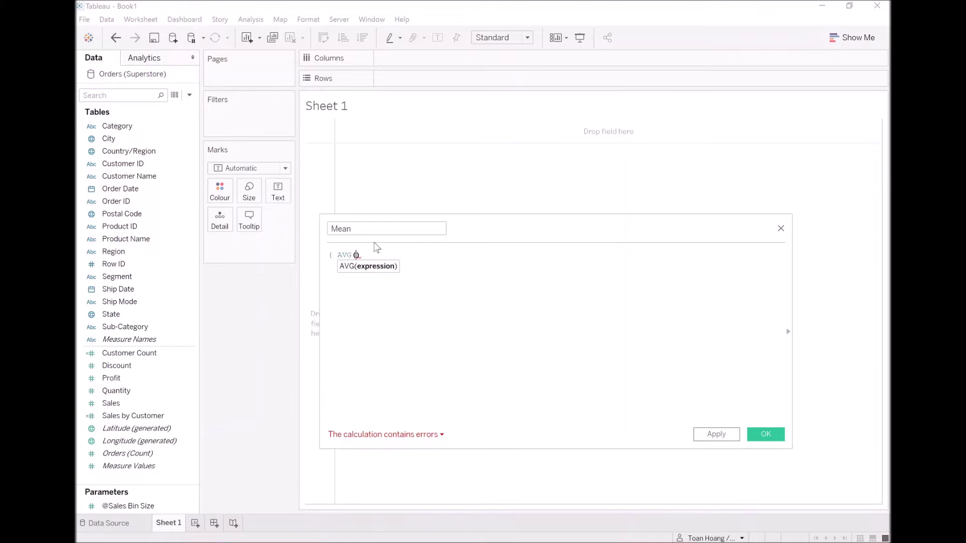
pyautogui.write('sales')
pyautogui.press('Down')
pyautogui.press('Return')
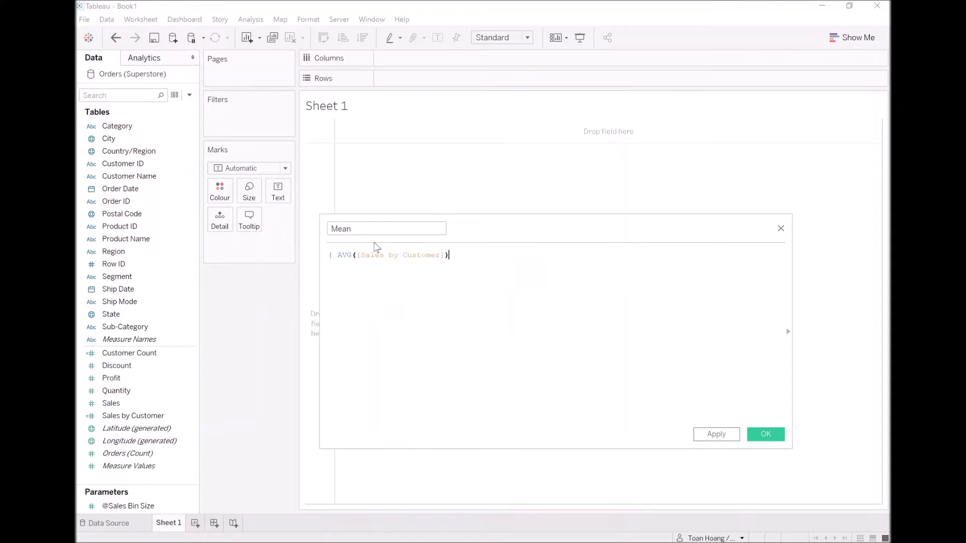
pyautogui.write('}')
pyautogui.click(780, 440)
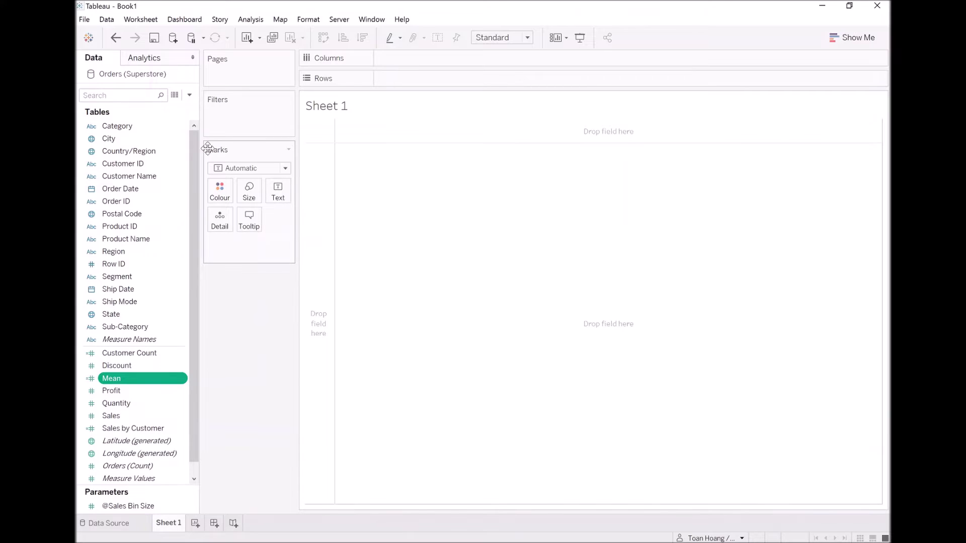
# Create a calculated field named Standard Deviation with the formula { STDEV([Sales by Customer]) }
pyautogui.click(189, 95)
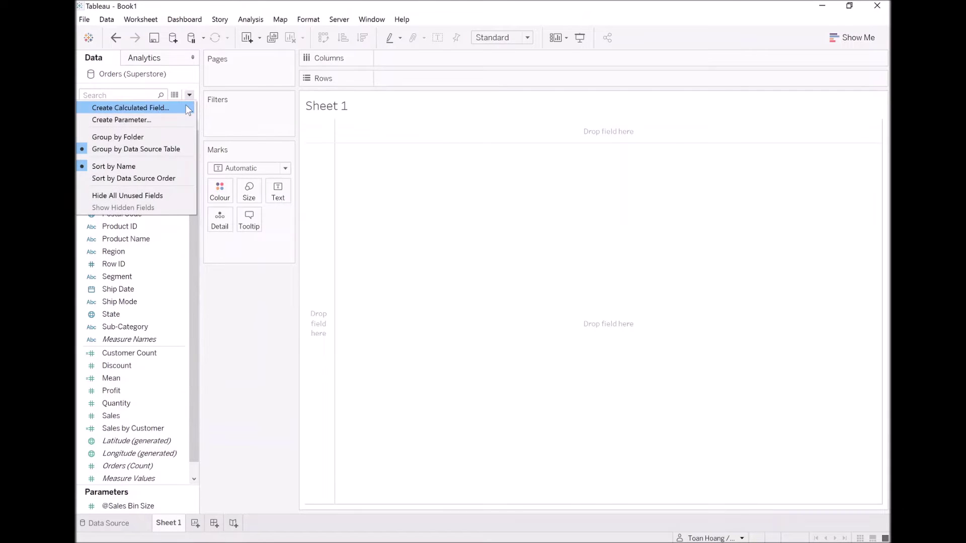
pyautogui.click(187, 110)
pyautogui.write('Standard Deviation')
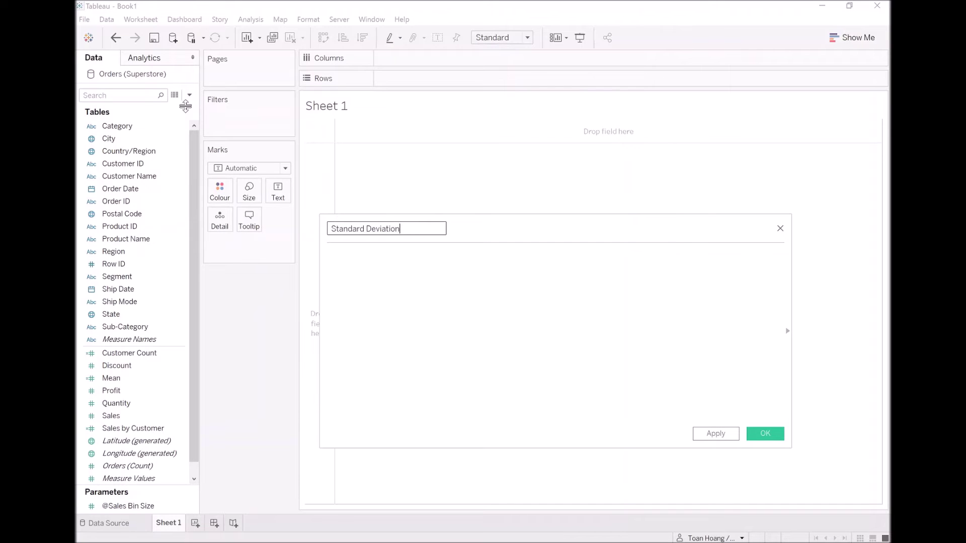
pyautogui.press('Tab')
pyautogui.write('( std')
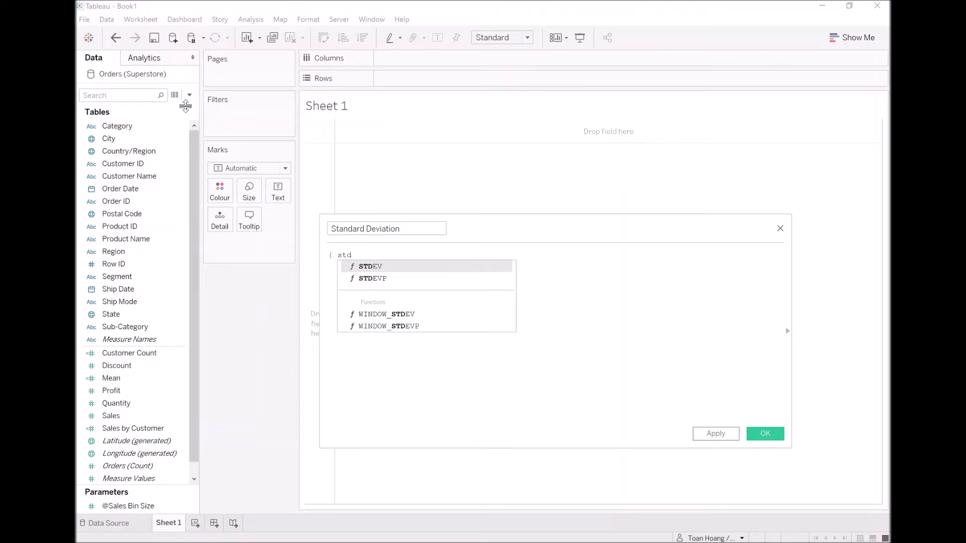
pyautogui.press('Return')
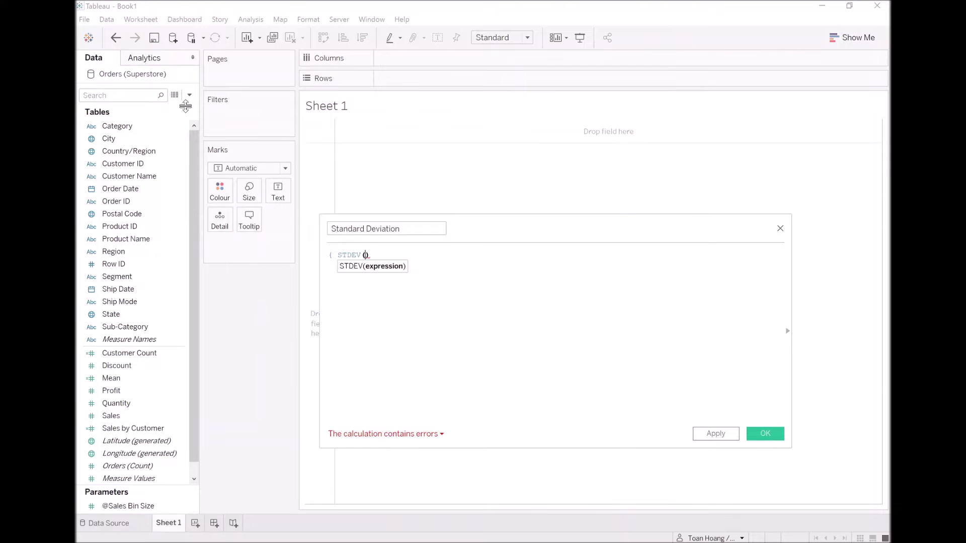
pyautogui.write('sales')
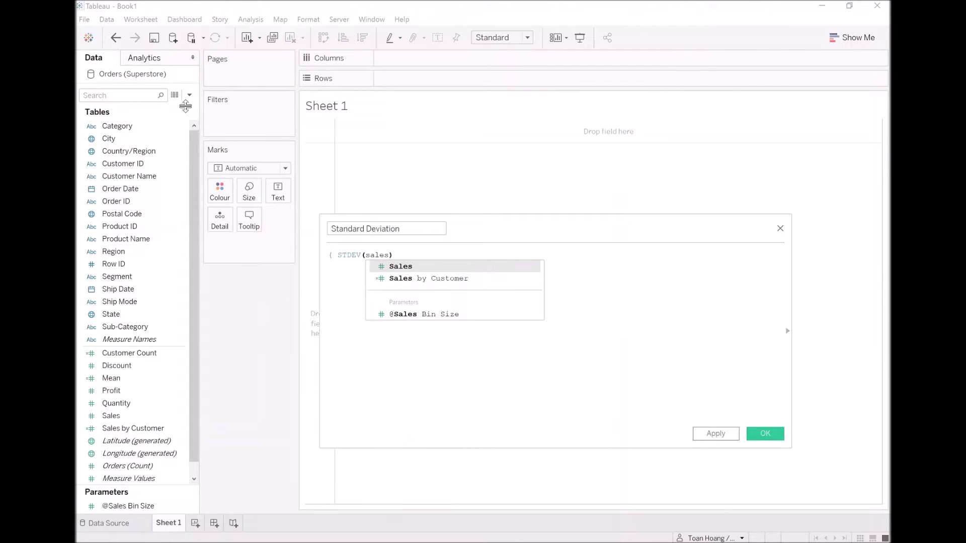
pyautogui.press('Down')
pyautogui.press('Return')
pyautogui.write('}')
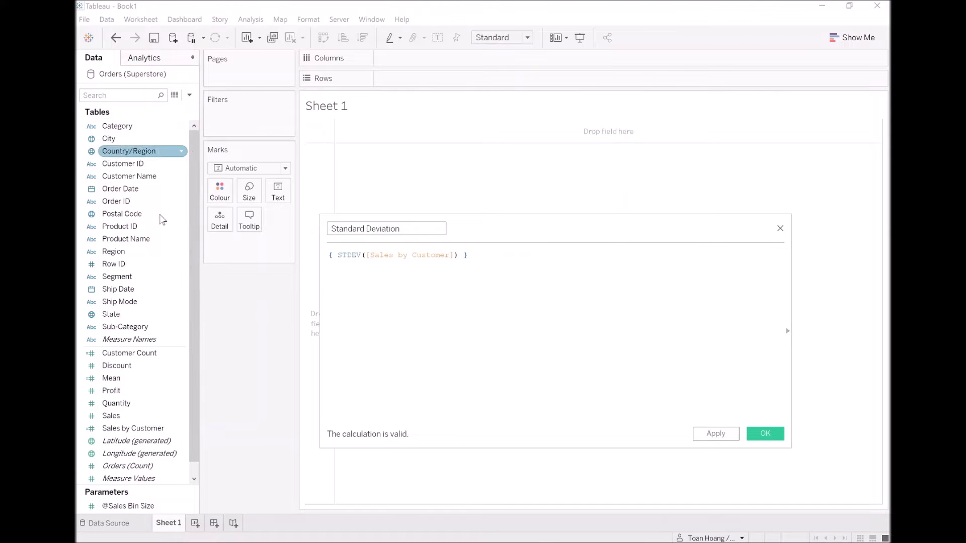
pyautogui.click(753, 437)
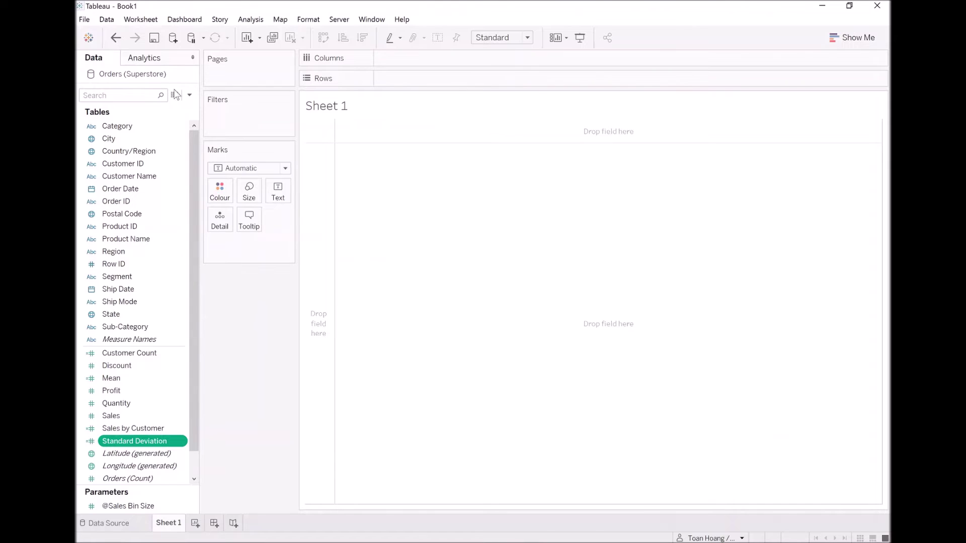
pyautogui.click(189, 96)
pyautogui.click(183, 102)
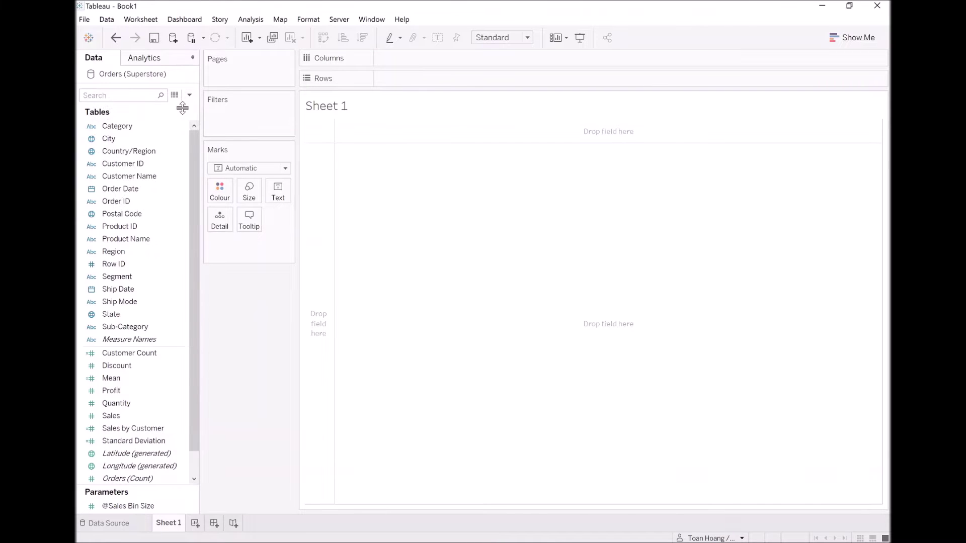
pyautogui.write('Sales ')
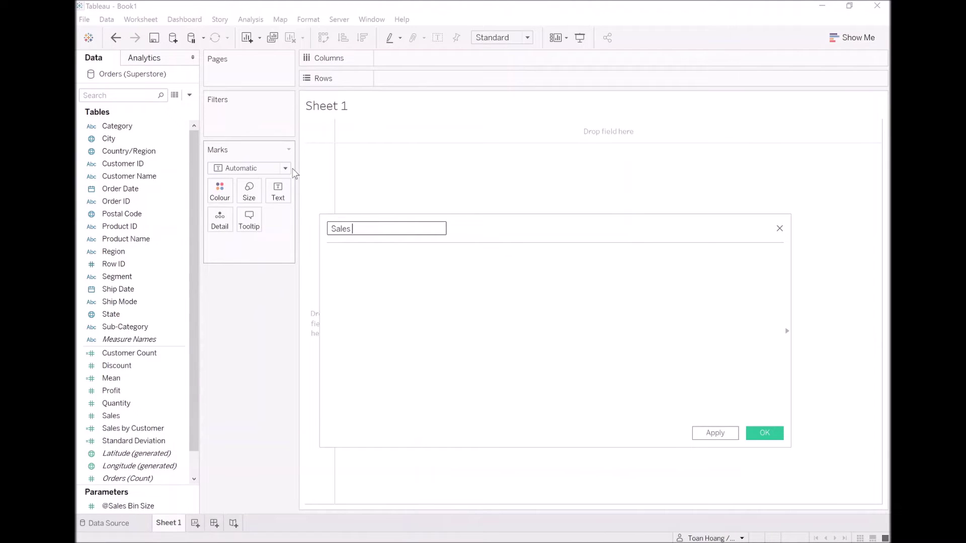
pyautogui.write('(bin)')
pyautogui.press('Tab')
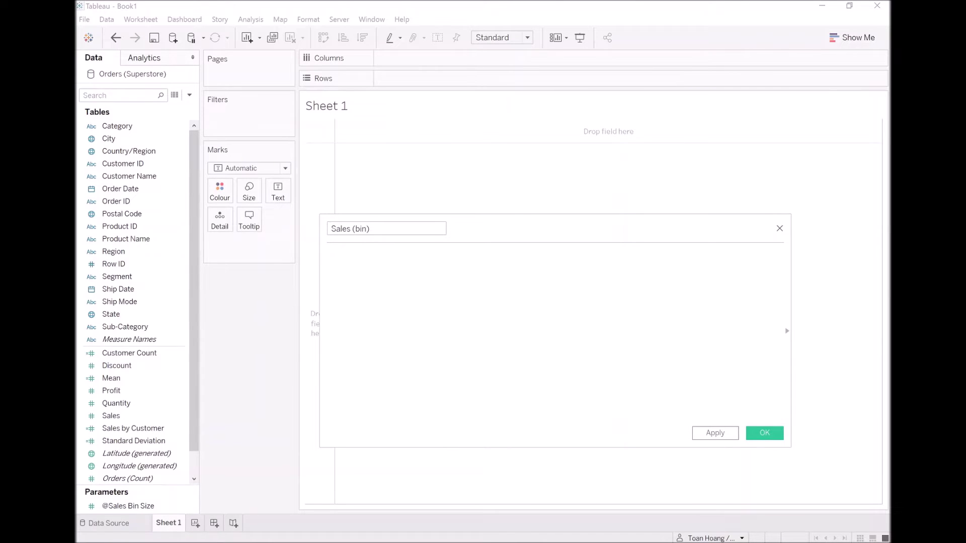
pyautogui.write('sales')
pyautogui.click(427, 279)
pyautogui.write('/ @')
pyautogui.press('Return')
pyautogui.write(')')
pyautogui.press('Home')
pyautogui.write('INT(')
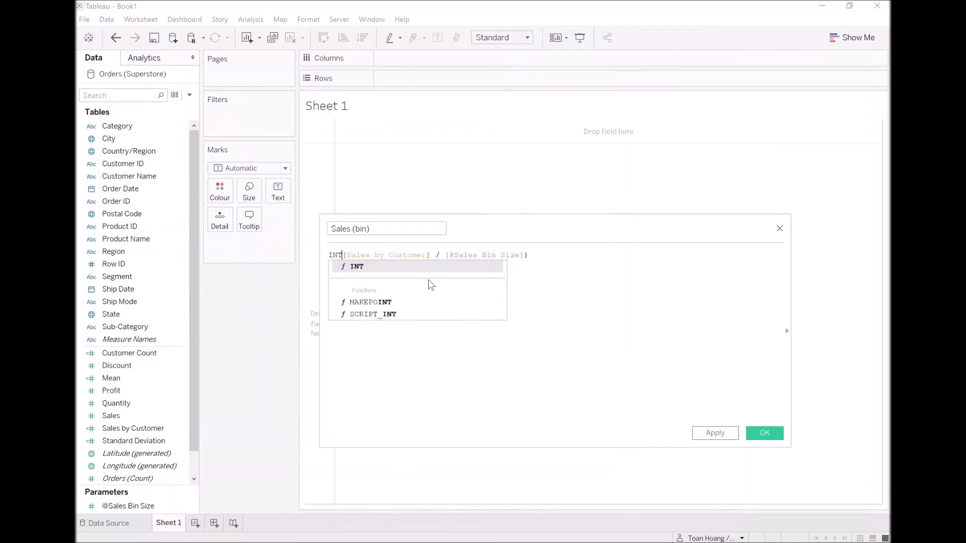
pyautogui.click(533, 255)
pyautogui.write('* @')
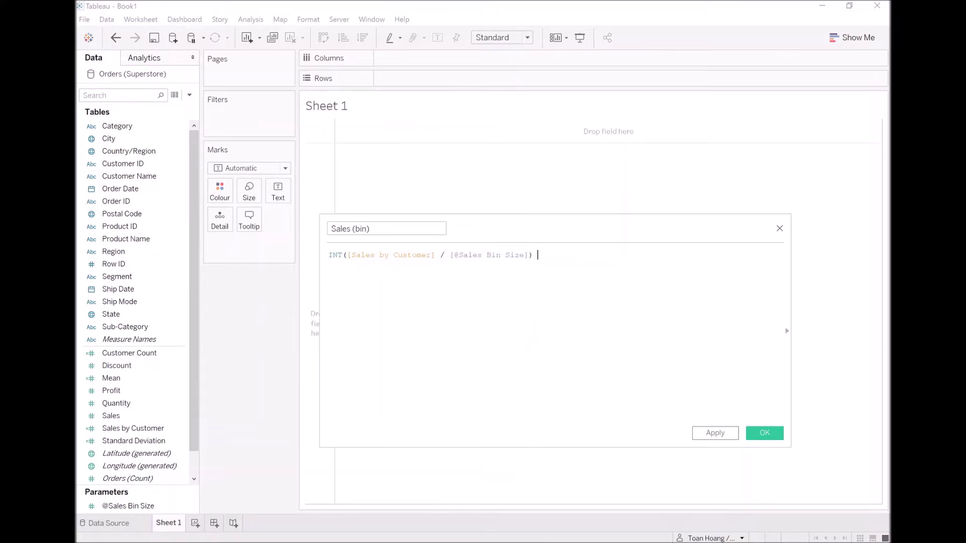
pyautogui.press('Return')
pyautogui.click(715, 433)
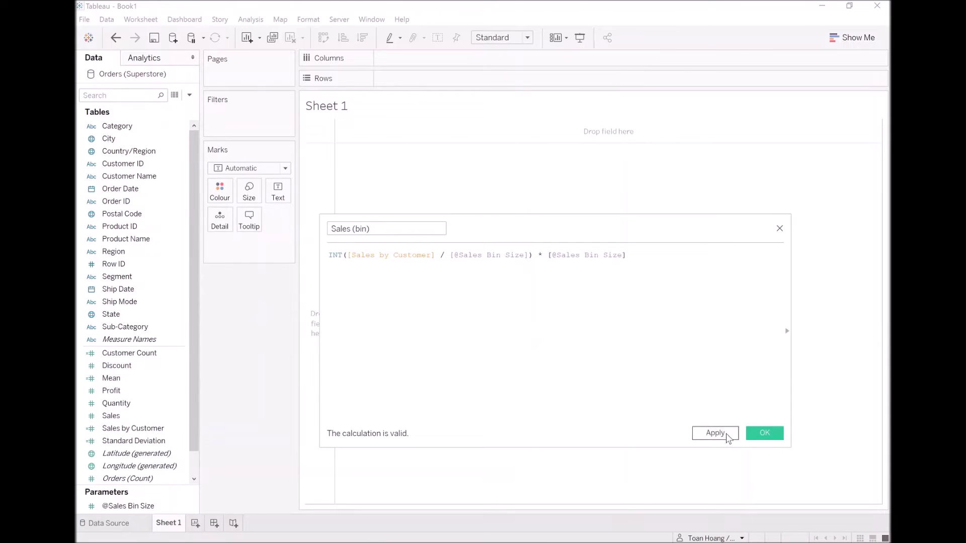
pyautogui.click(758, 435)
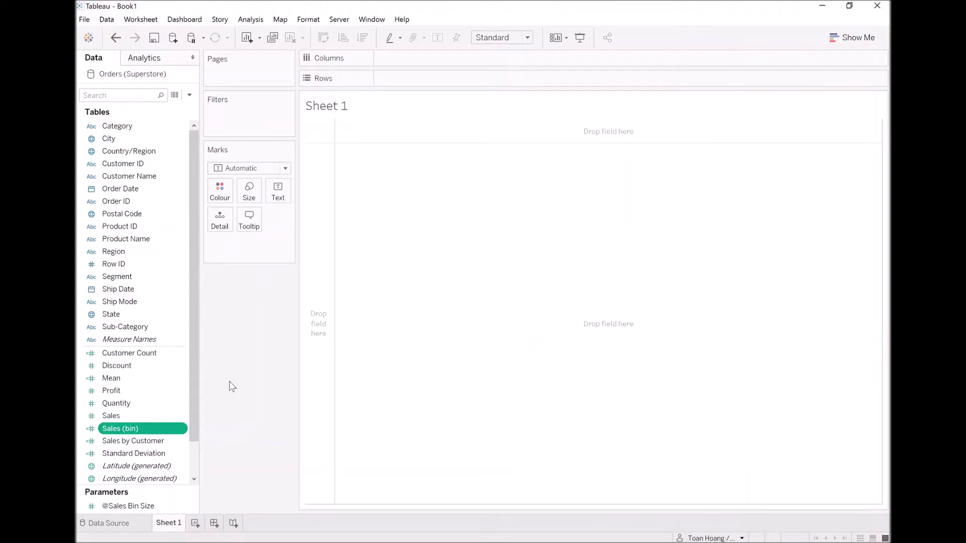
# Place the Sales (bin) field on Columns
pyautogui.moveTo(134, 429); pyautogui.dragTo(422, 63)
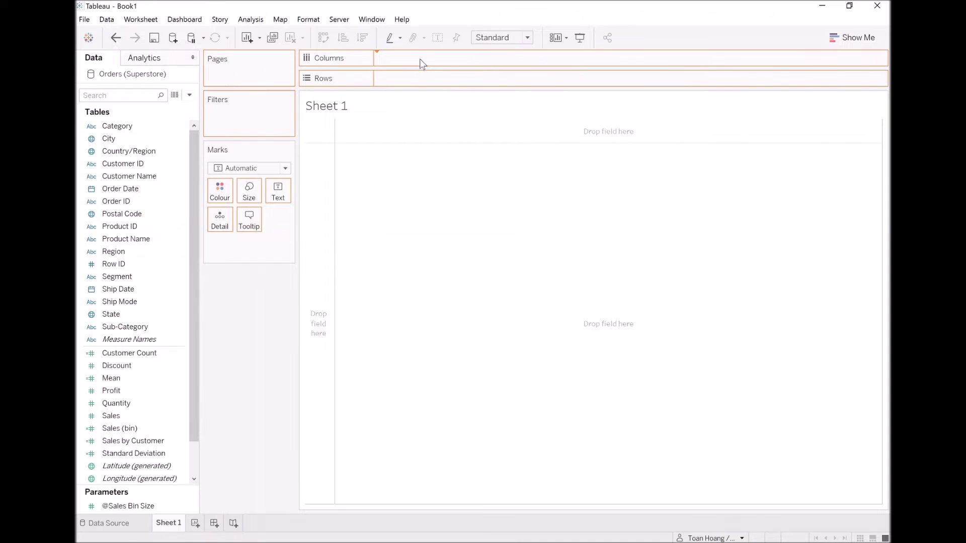
pyautogui.rightClick(422, 60)
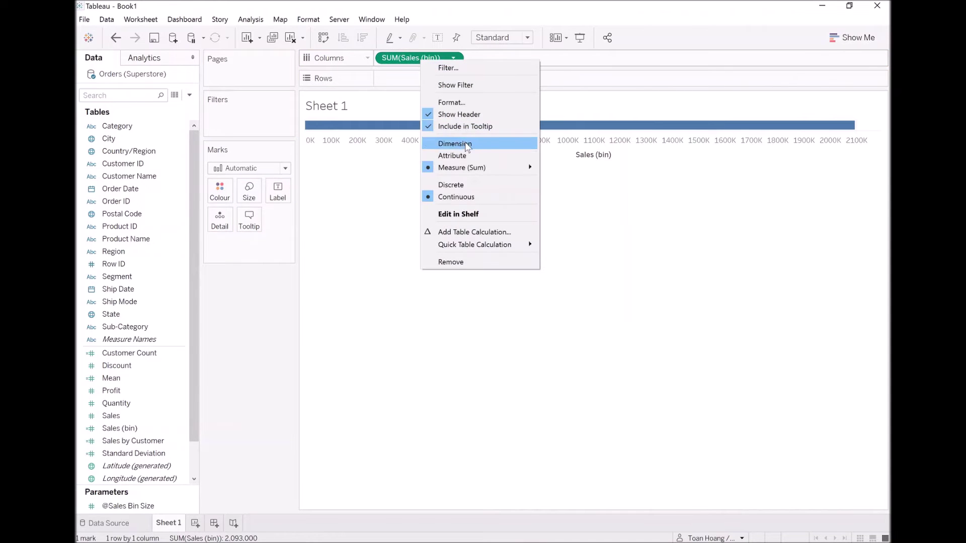
pyautogui.click(476, 183)
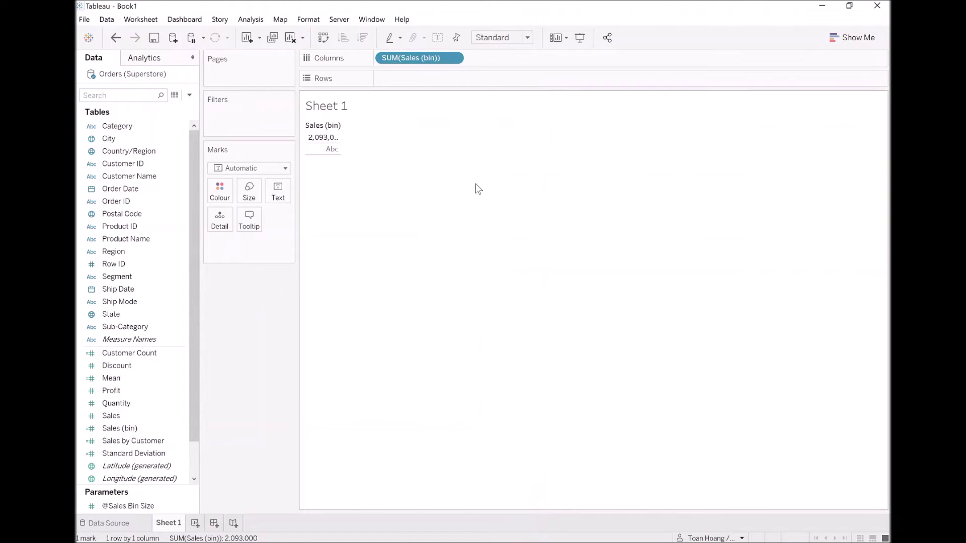
pyautogui.hotkey('ctrl', 'z')
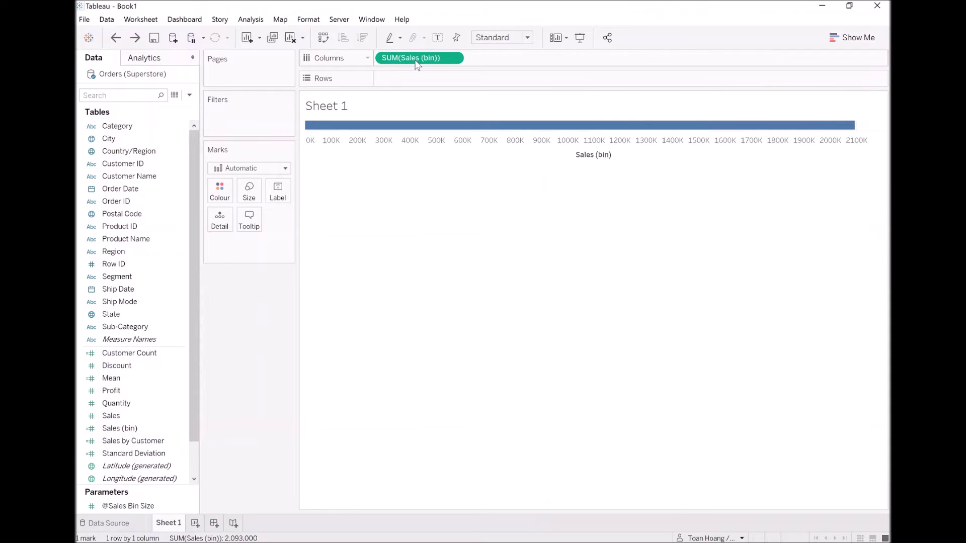
# Convert Sales (bin) on Columns to a dimension and place Customer Count on Rows
pyautogui.rightClick(420, 60)
pyautogui.click(454, 138)
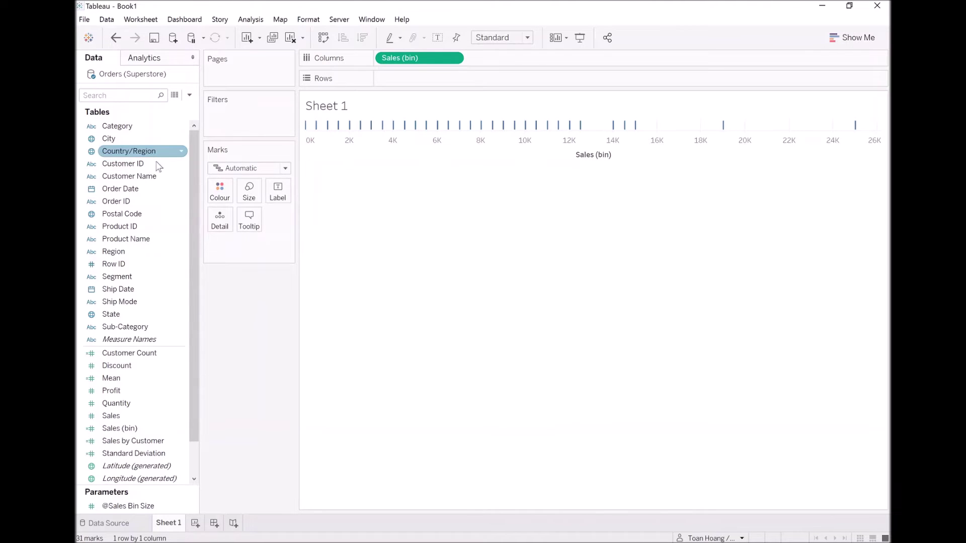
pyautogui.scroll(-1, 164, 373)
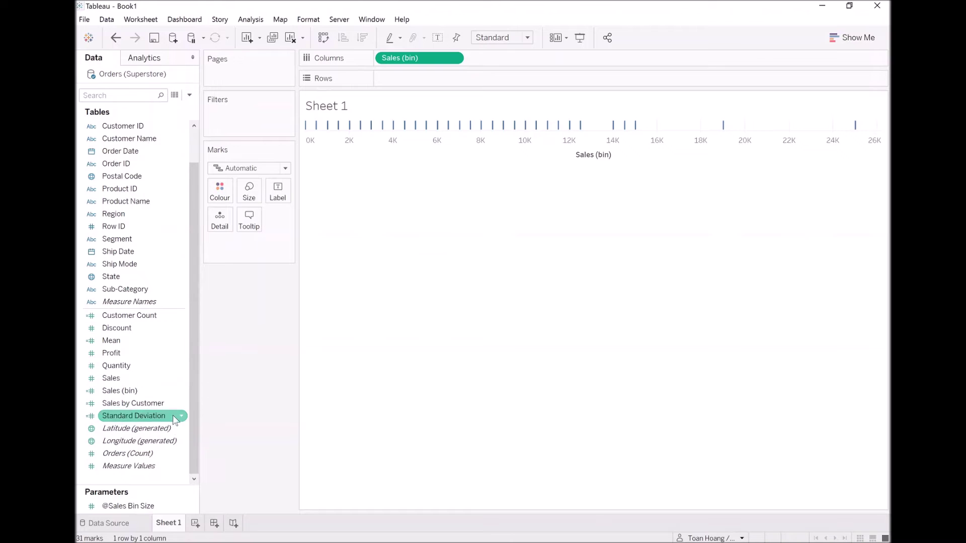
pyautogui.moveTo(130, 315)
pyautogui.mouseDown()
pyautogui.moveTo(319, 162)
pyautogui.moveTo(391, 82)
pyautogui.mouseUp()
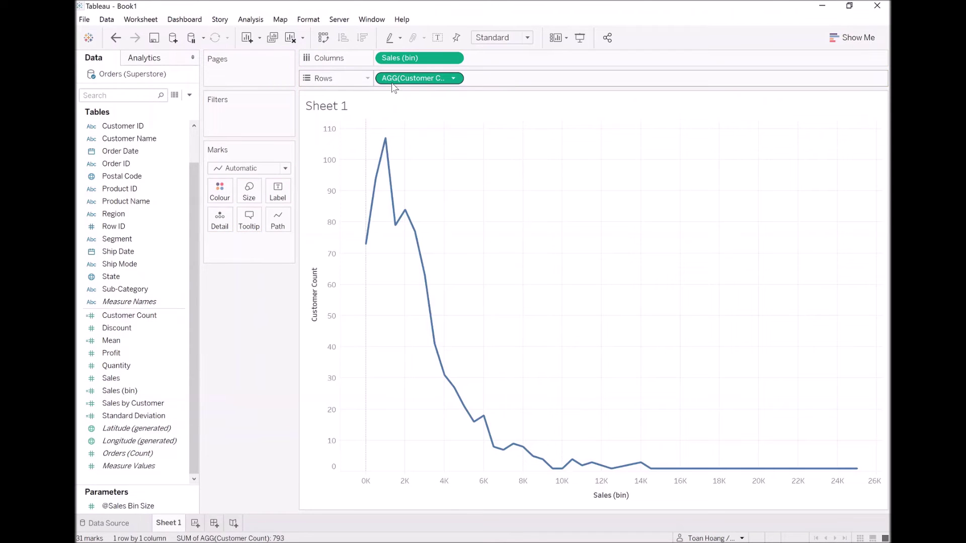
# Change the chart's mark type to Bar to show the customer distribution as a histogram
pyautogui.click(252, 168)
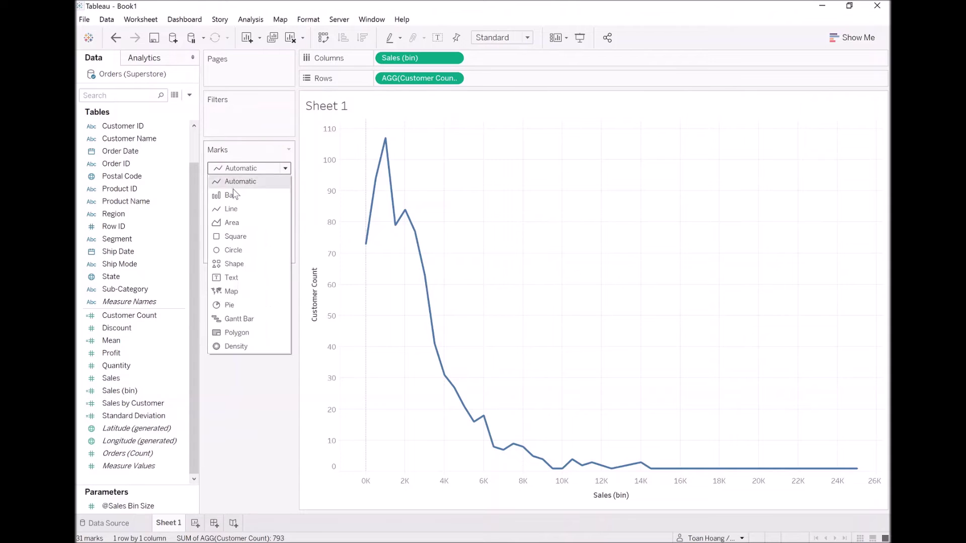
pyautogui.click(232, 181)
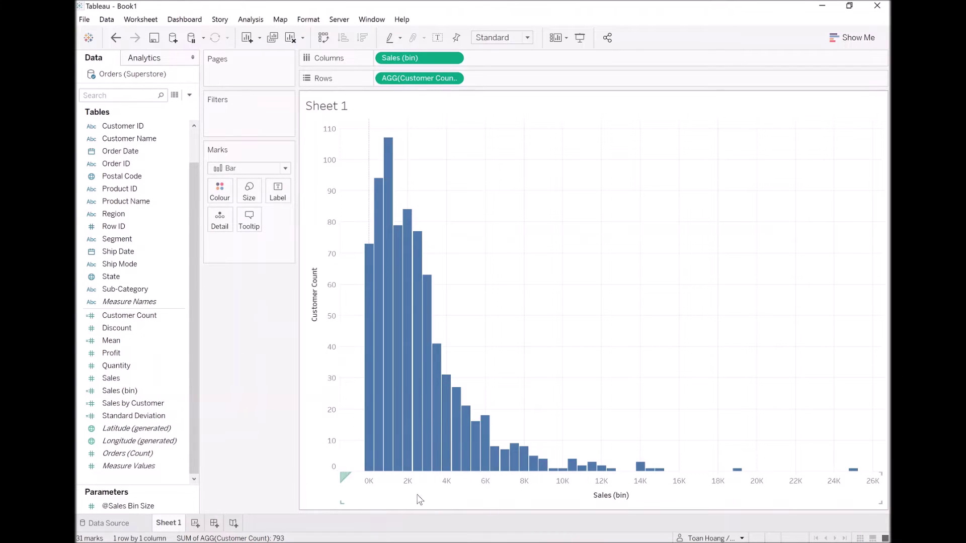
pyautogui.moveTo(622, 475)
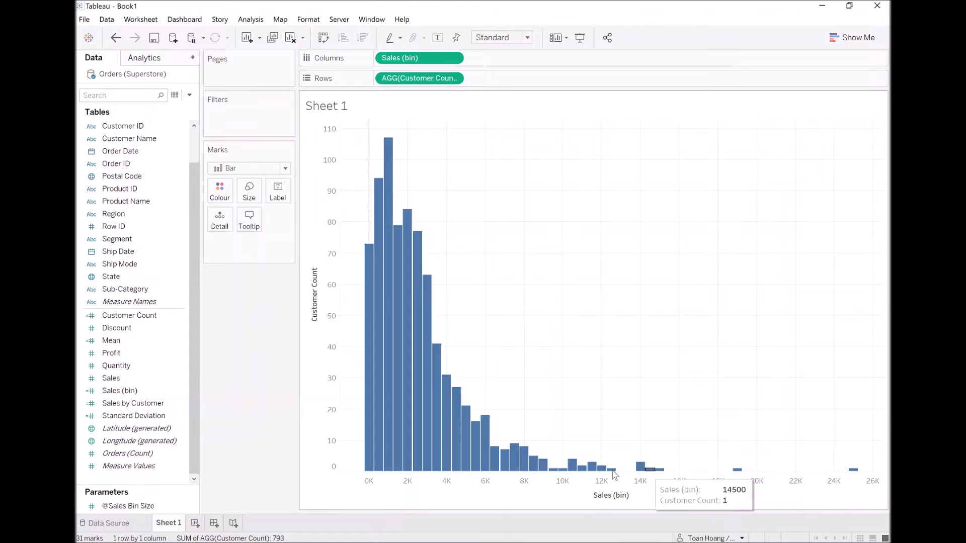
pyautogui.moveTo(378, 423)
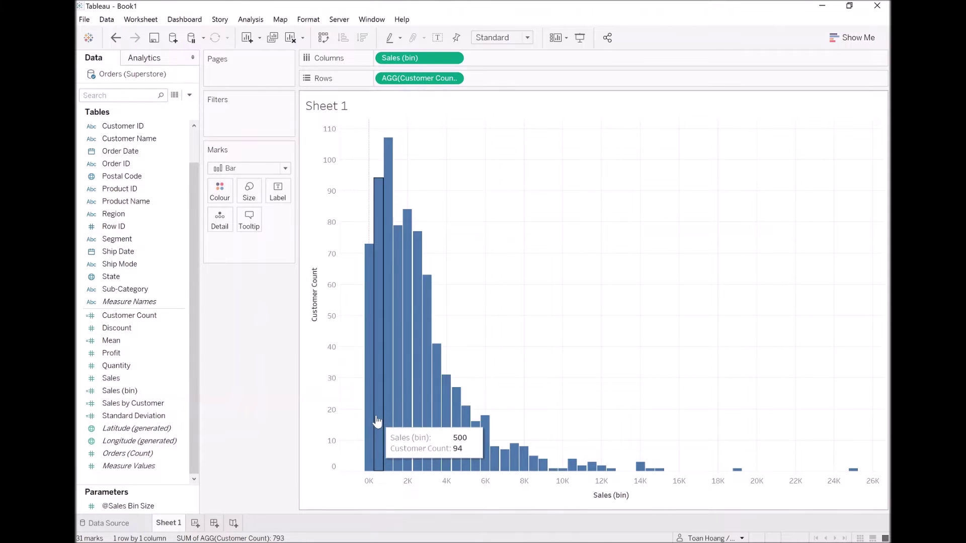
pyautogui.moveTo(371, 324)
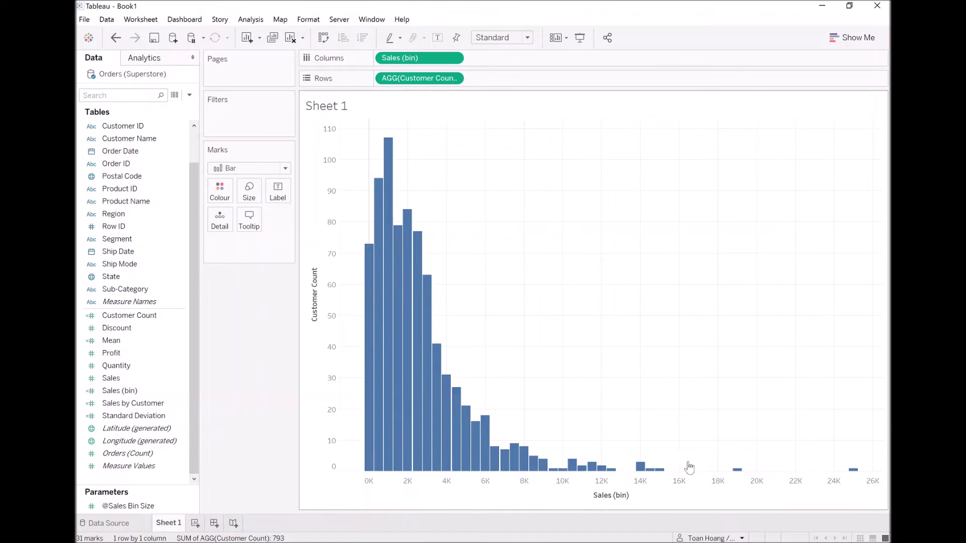
pyautogui.moveTo(852, 473)
# Create a calculated field named Normal Curve
pyautogui.click(191, 96)
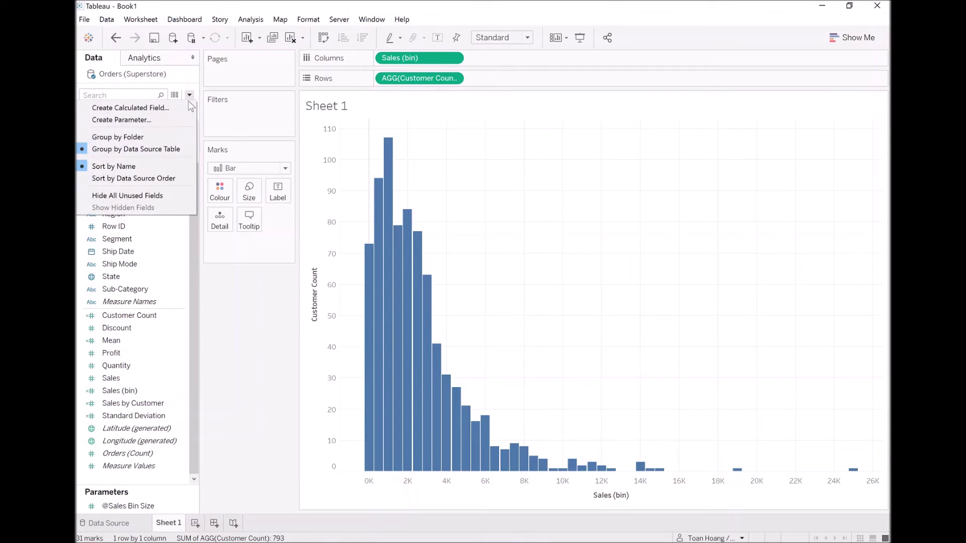
pyautogui.click(173, 108)
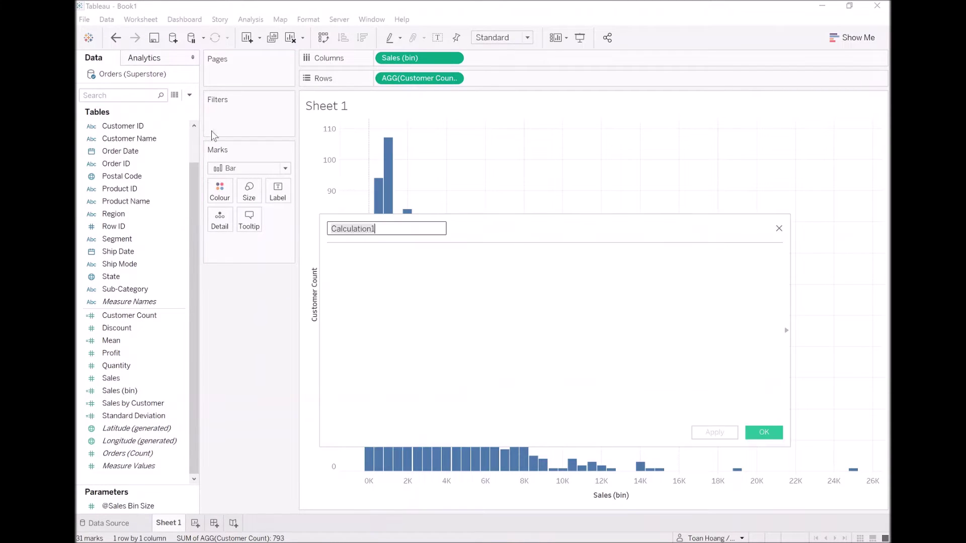
pyautogui.write('Normal Curve')
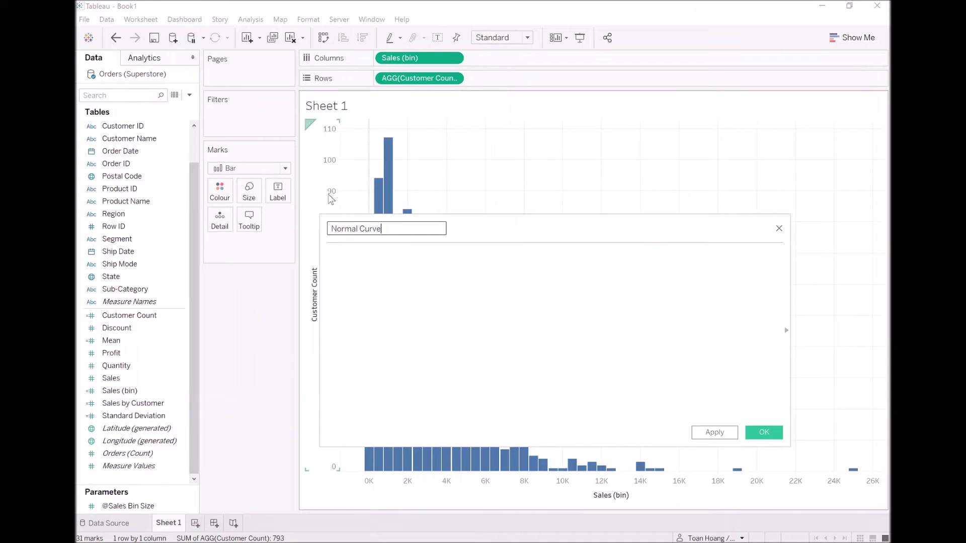
pyautogui.press('Tab')
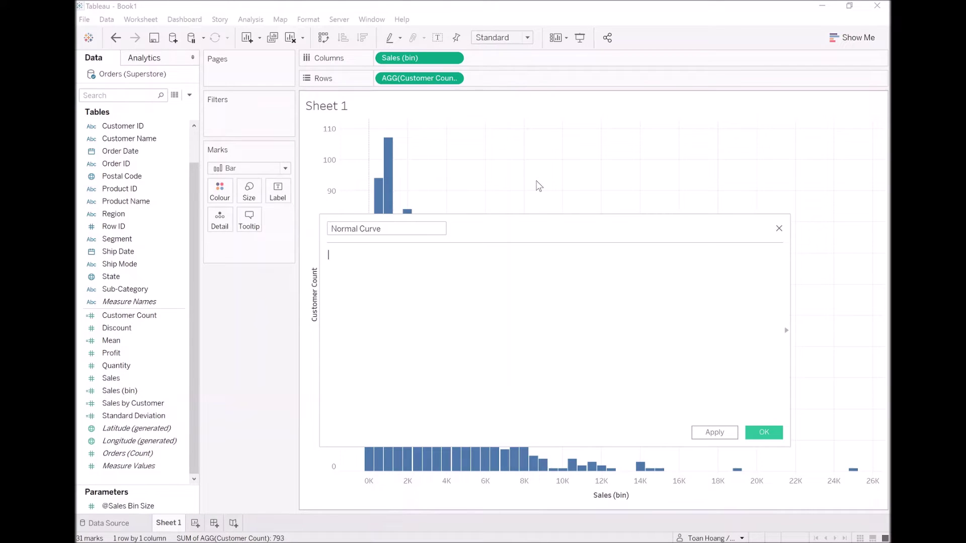
# Start the Normal Curve formula with an opening parenthesis, followed on the next line by 1 / MAX([Standard Deviation])
pyautogui.write('(')
pyautogui.press('Return')
pyautogui.write('1 / MAX')
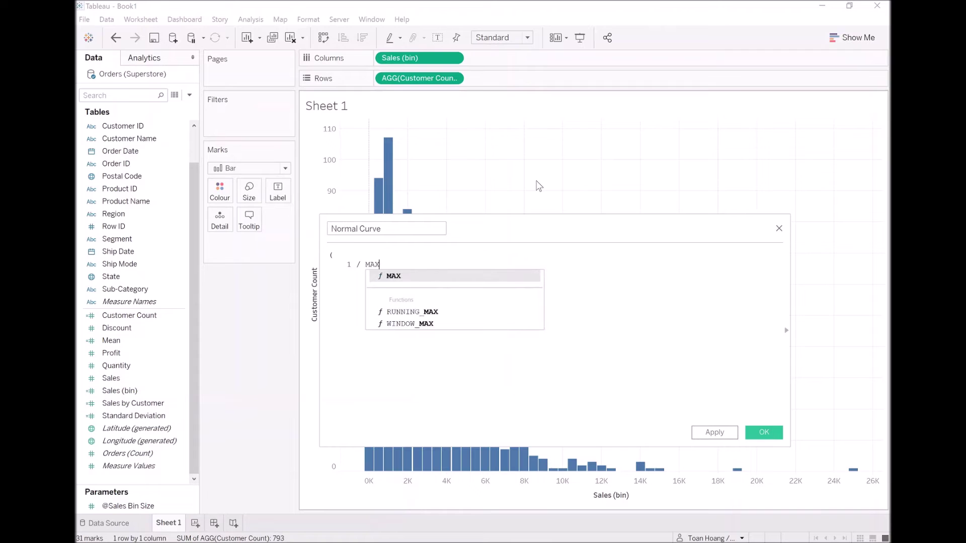
pyautogui.write('(st')
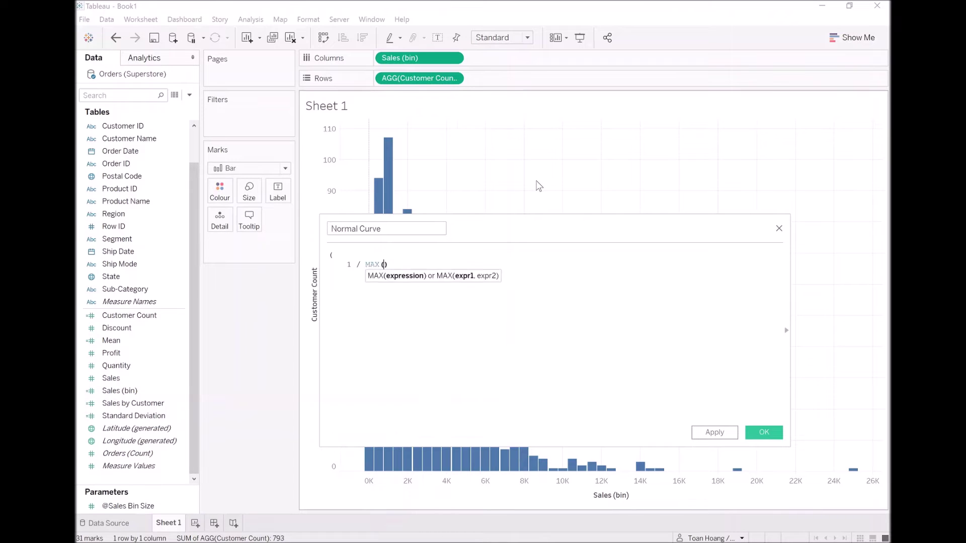
pyautogui.press('Return')
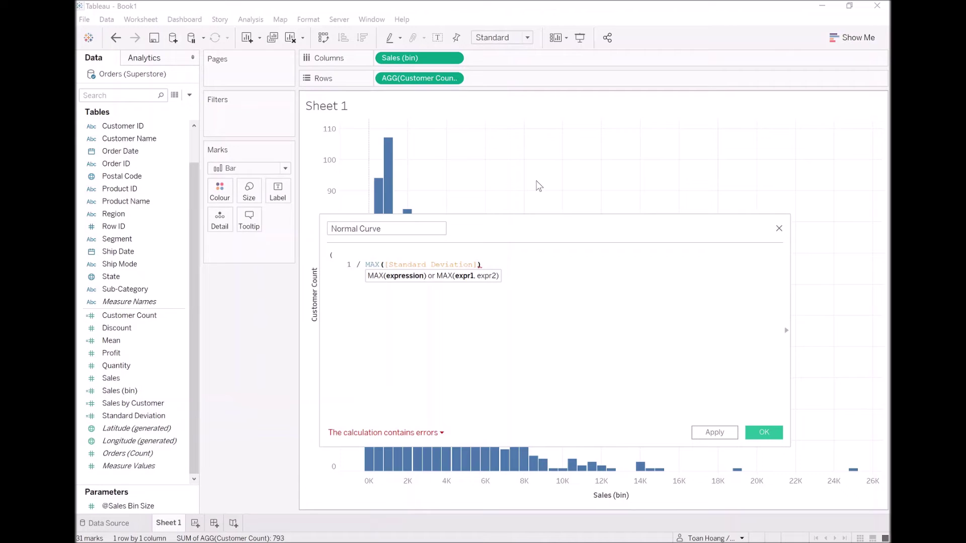
pyautogui.press('Right')
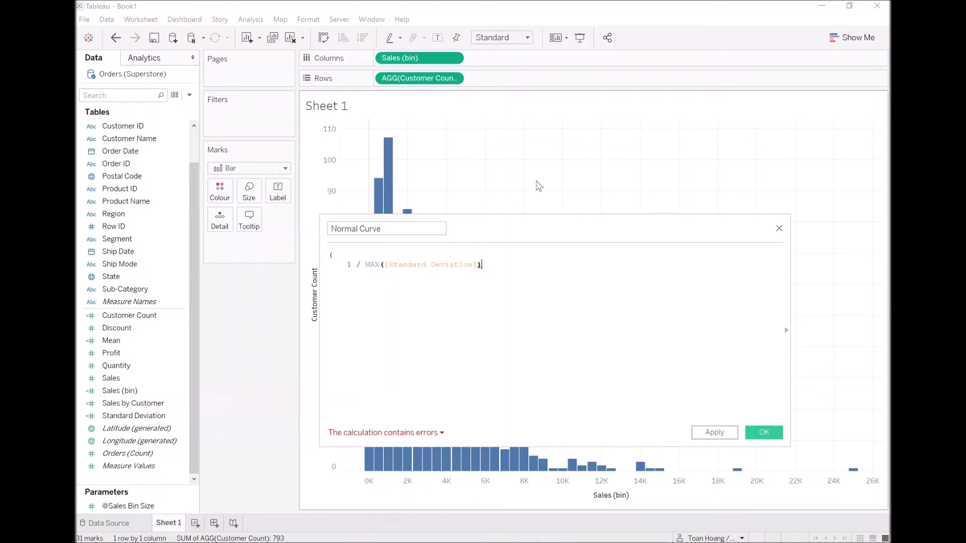
# Extend the first term with * SQRT(2*PI()) and close its parenthesis on a new line
pyautogui.write('*')
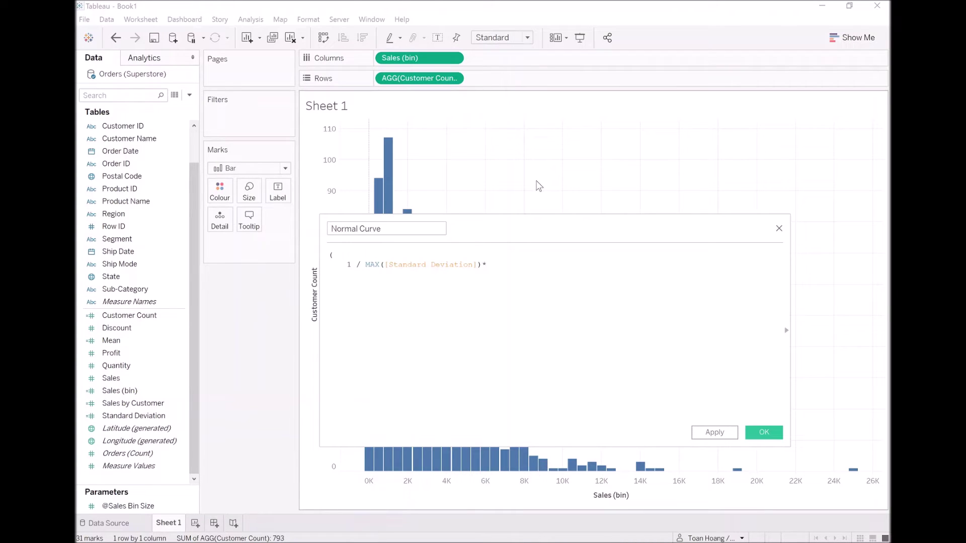
pyautogui.press('BackSpace')
pyautogui.write('* sqrt')
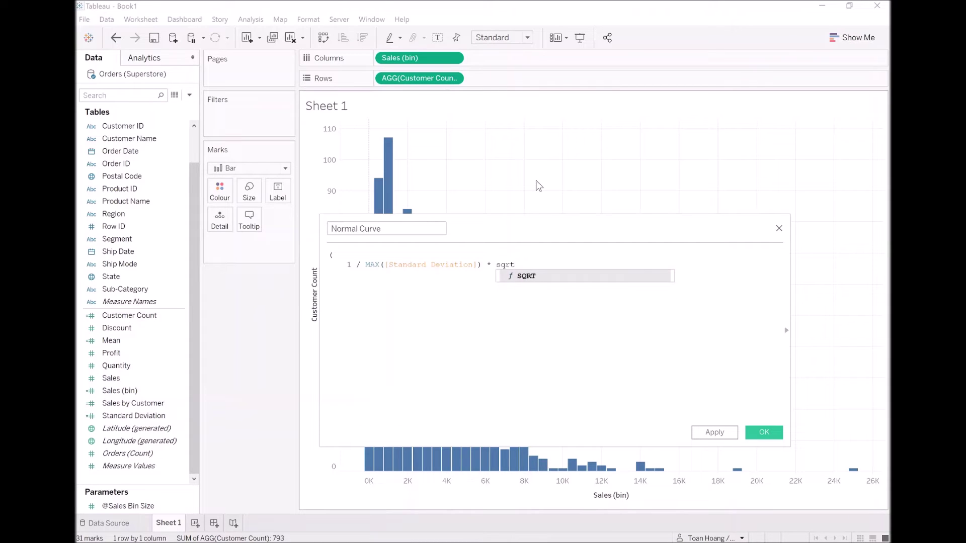
pyautogui.press('Return')
pyautogui.write('2')
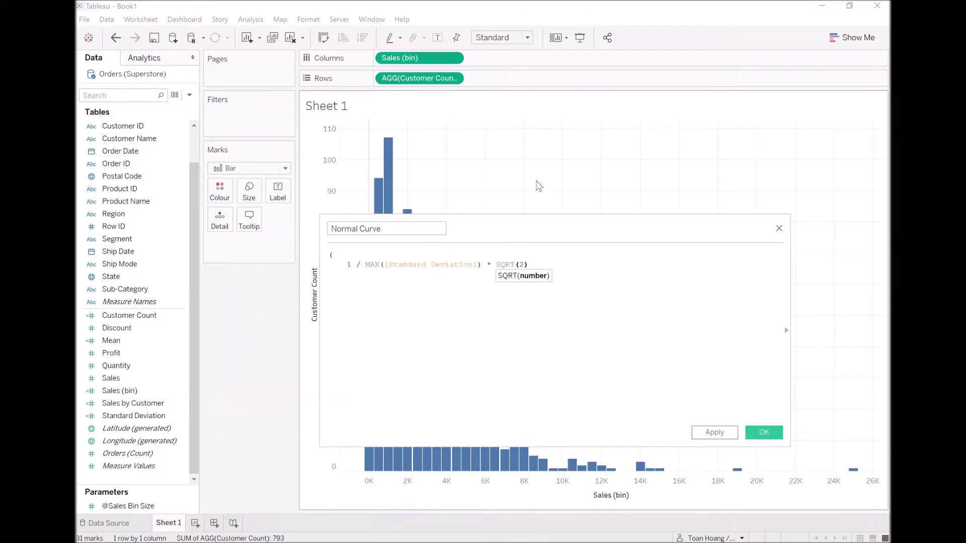
pyautogui.write('*pi')
pyautogui.press('Return')
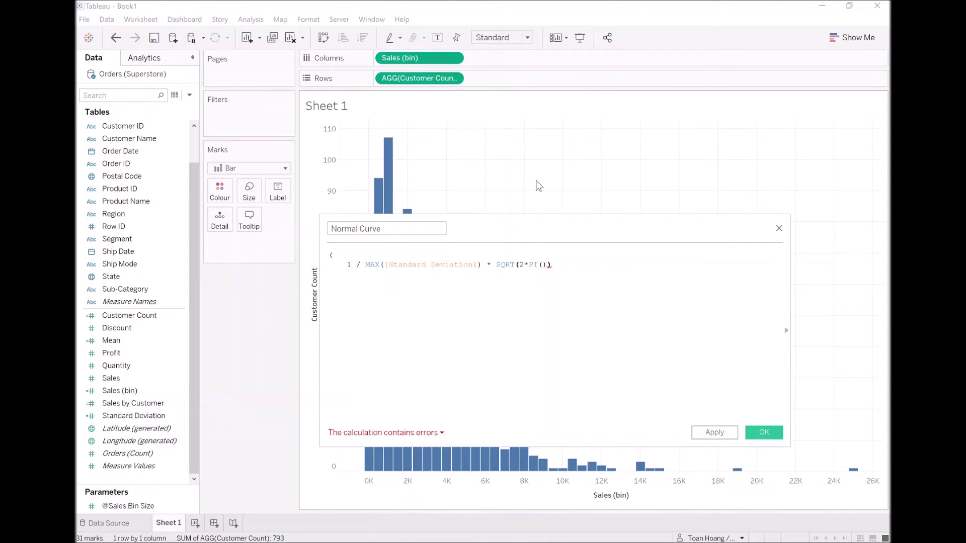
pyautogui.press('Return')
pyautogui.write(')')
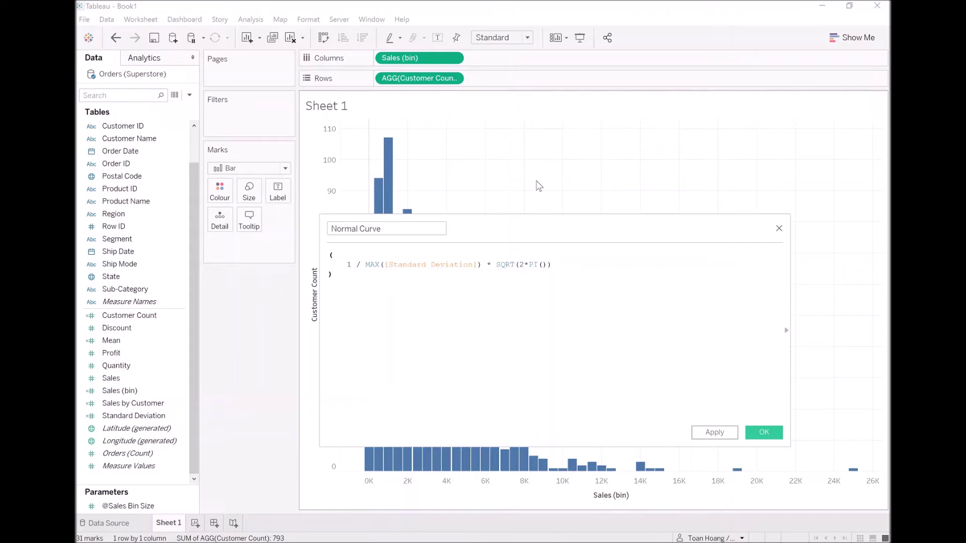
# Add a multiplication by EXP below the first term, with its parentheses on separate lines
pyautogui.press('Return')
pyautogui.write('* ')
pyautogui.write('EXP')
pyautogui.press('Return')
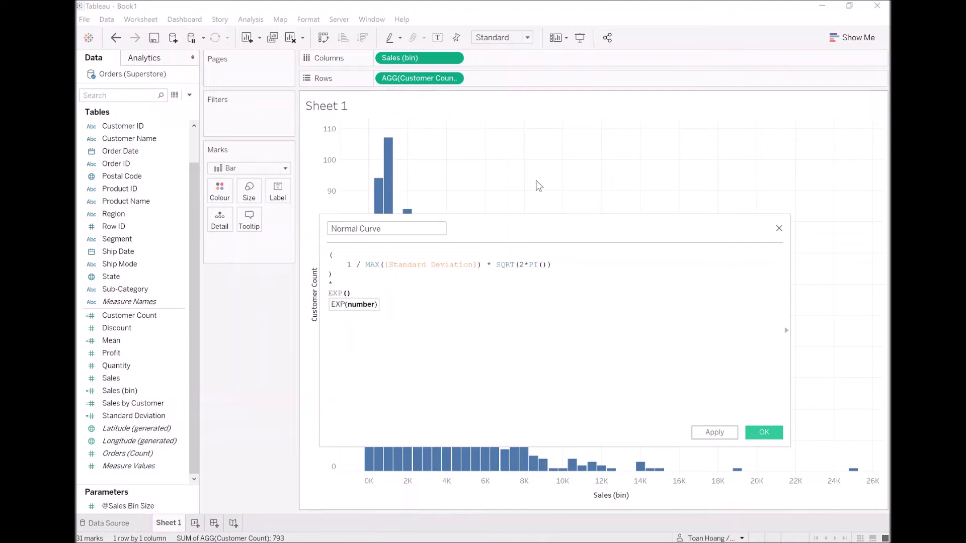
pyautogui.press('Left')
pyautogui.press('Return')
pyautogui.press('Right')
pyautogui.press('Return')
pyautogui.press('Up')
pyautogui.press('Down')
pyautogui.press('Return')
pyautogui.press('Return')
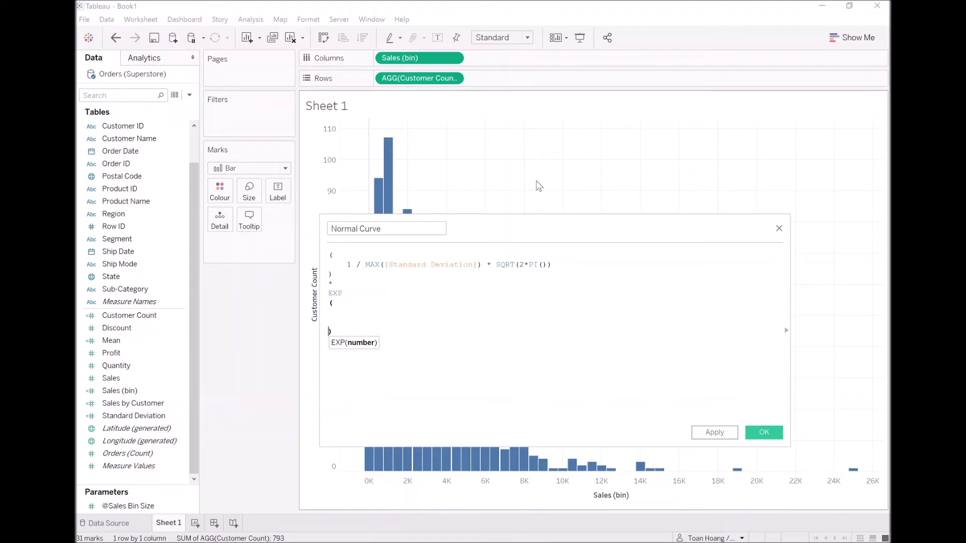
# Enter the indented expression -SQUARE(MAX([Sales (bin)])) between the EXP parentheses
pyautogui.press('Up')
pyautogui.press('Up')
pyautogui.press('Up')
pyautogui.press('Down')
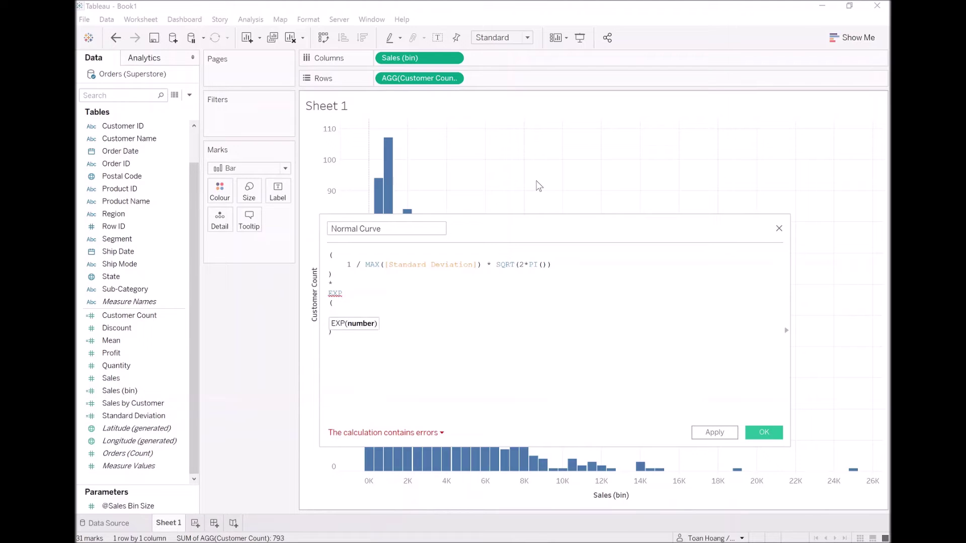
pyautogui.press('Tab')
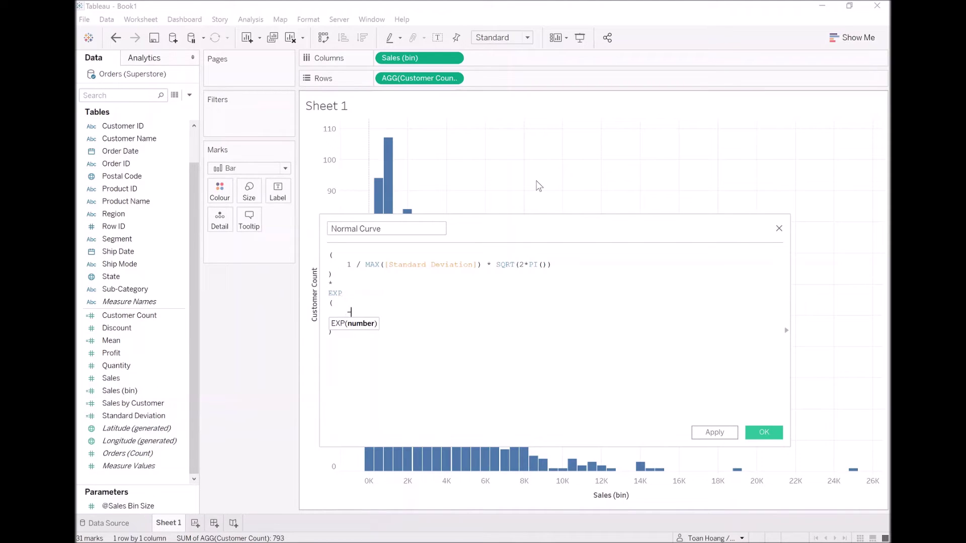
pyautogui.write('-sq')
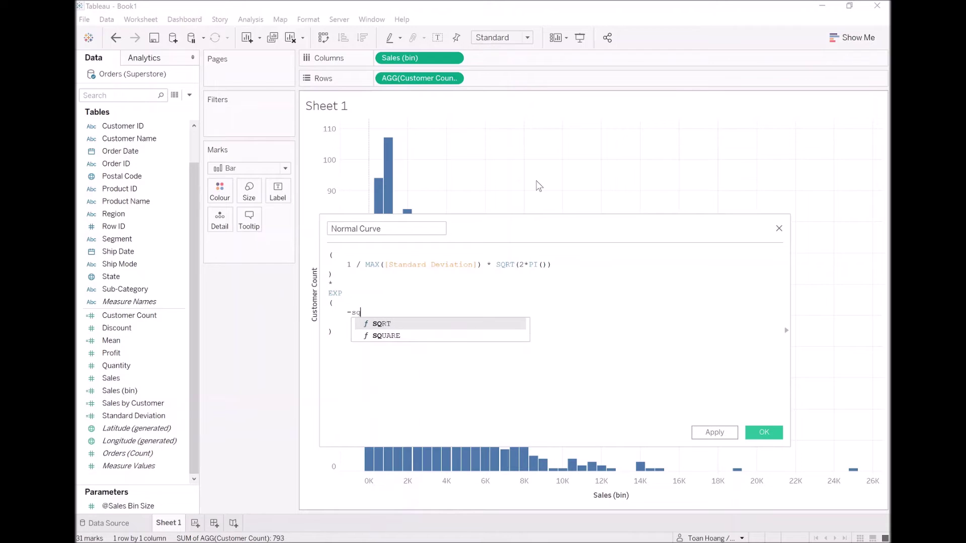
pyautogui.press('Down')
pyautogui.press('Return')
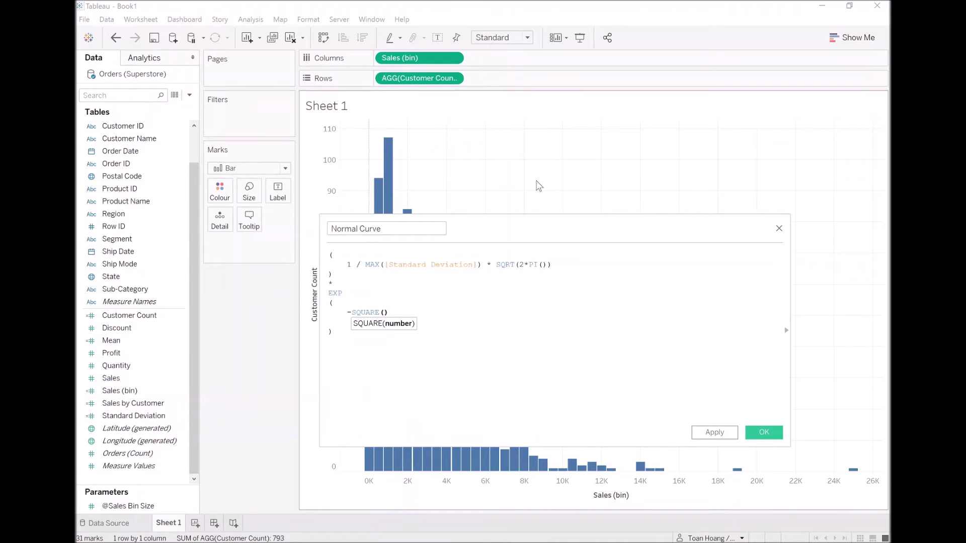
pyautogui.write('max')
pyautogui.press('Return')
pyautogui.write('sales')
pyautogui.press('Down')
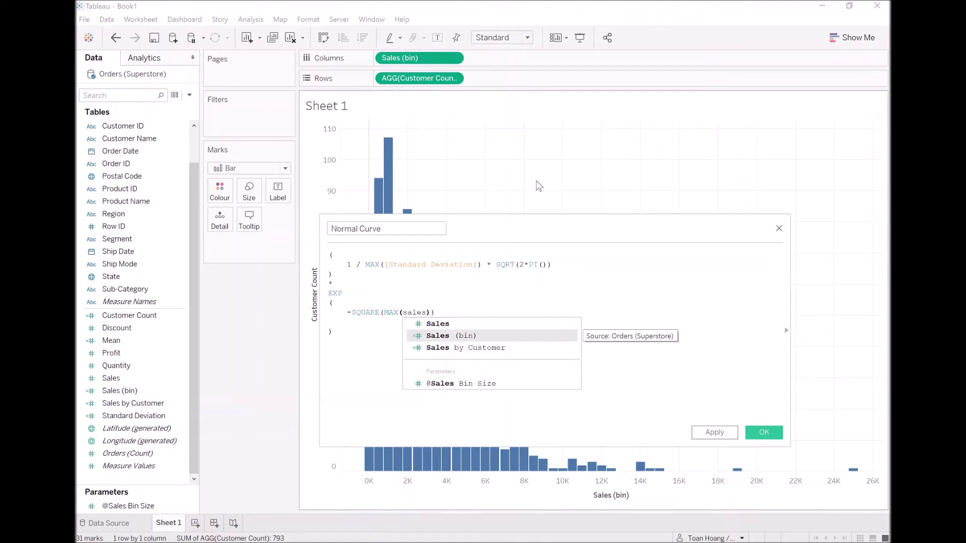
pyautogui.press('Return')
pyautogui.press('Right')
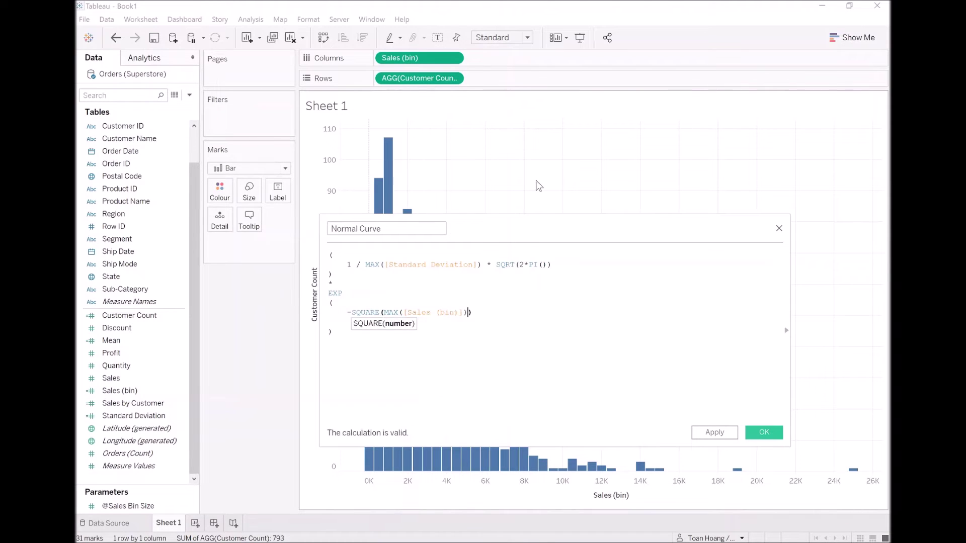
# Subtract MAX([Mean]) from MAX([Sales (bin)]) inside the SQUARE function
pyautogui.write('-max')
pyautogui.press('Return')
pyautogui.write('mean')
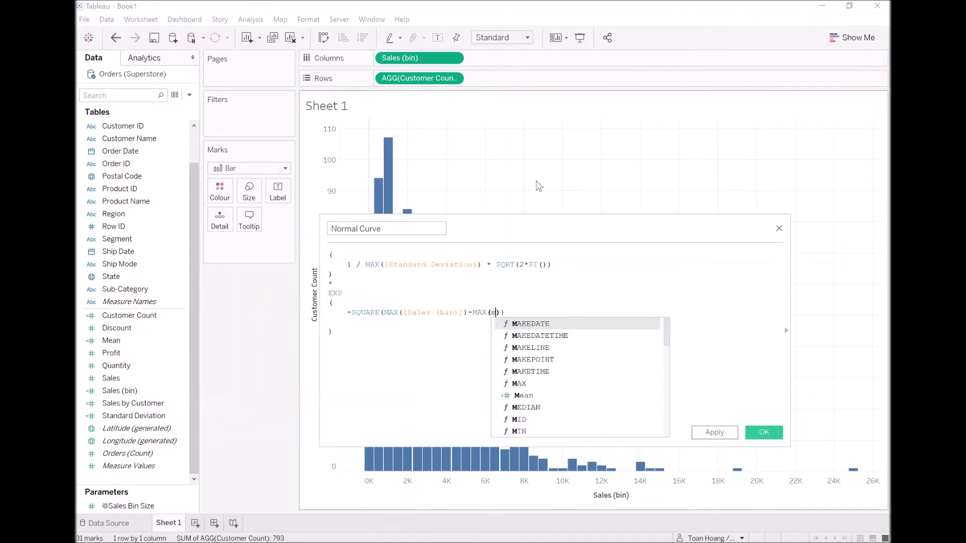
pyautogui.press('Return')
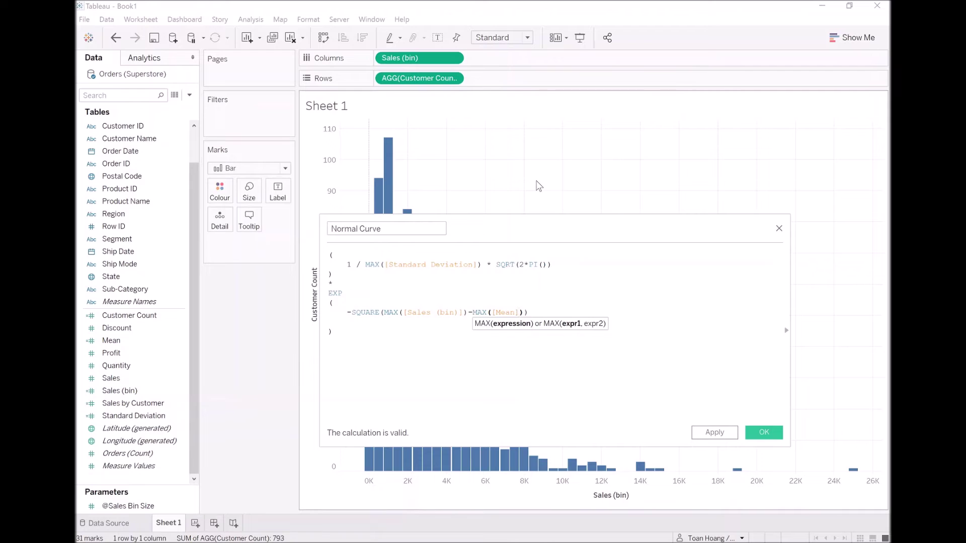
# Divide the squared difference by (2 * SQUARE(MAX([Standard Deviation]))) on new lines inside EXP
pyautogui.press('Return')
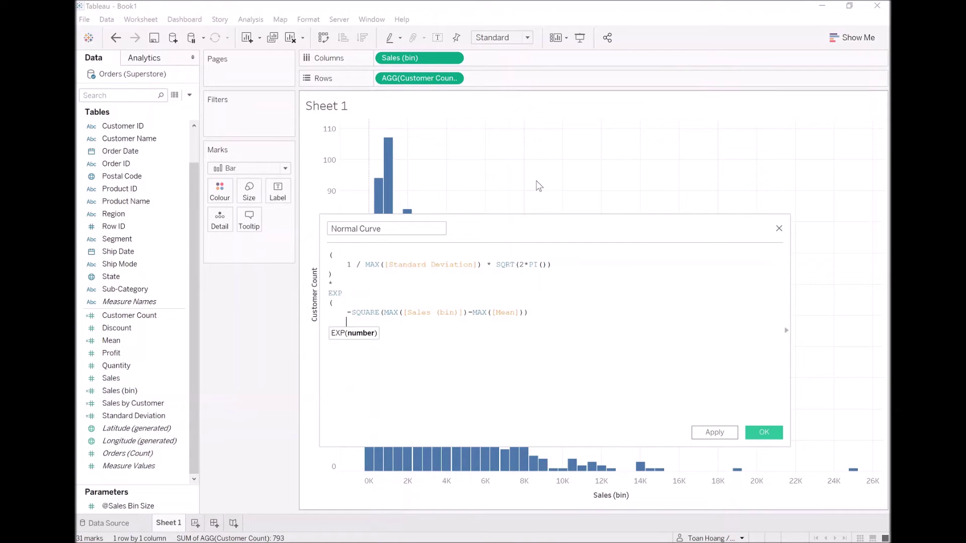
pyautogui.write('/')
pyautogui.press('Return')
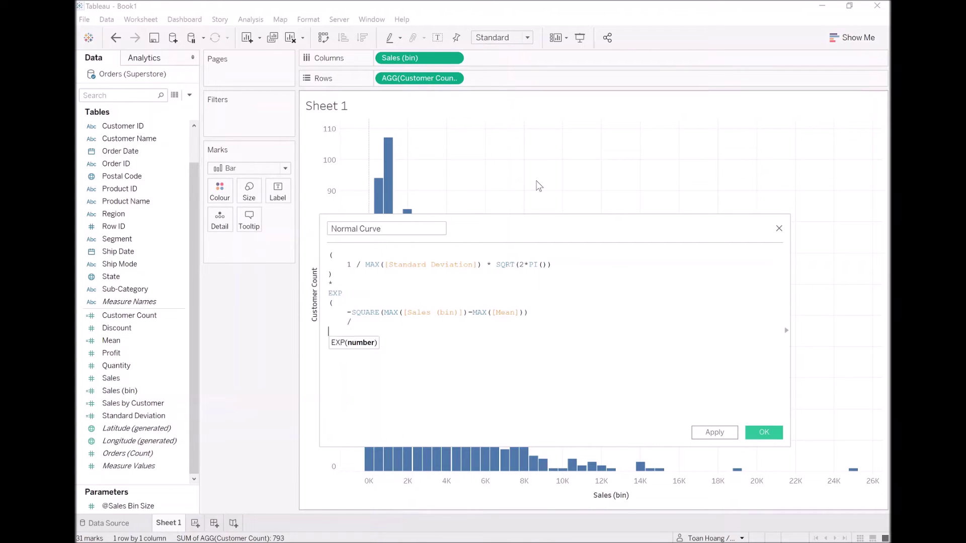
pyautogui.write('(2 * ')
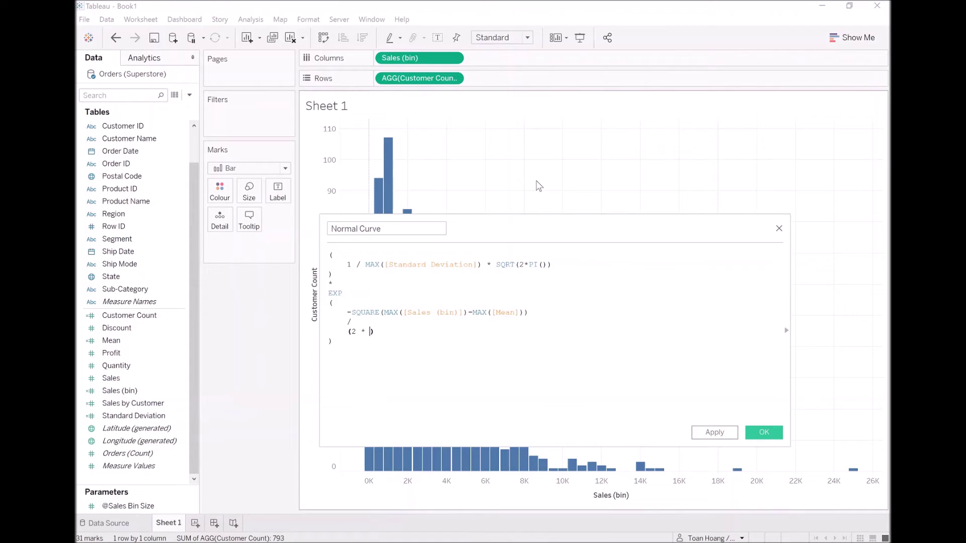
pyautogui.write('square')
pyautogui.press('Return')
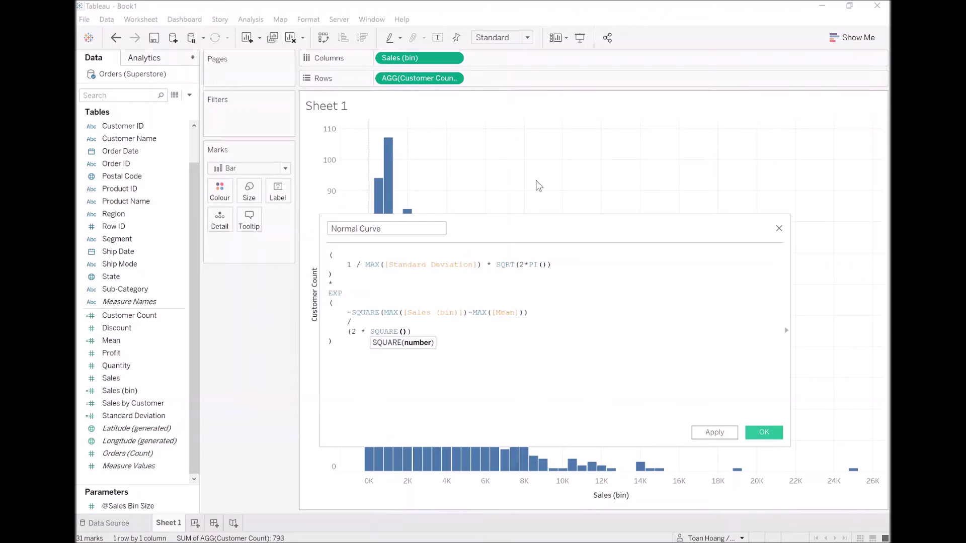
pyautogui.write('Max')
pyautogui.press('Return')
pyautogui.write('st')
pyautogui.press('Return')
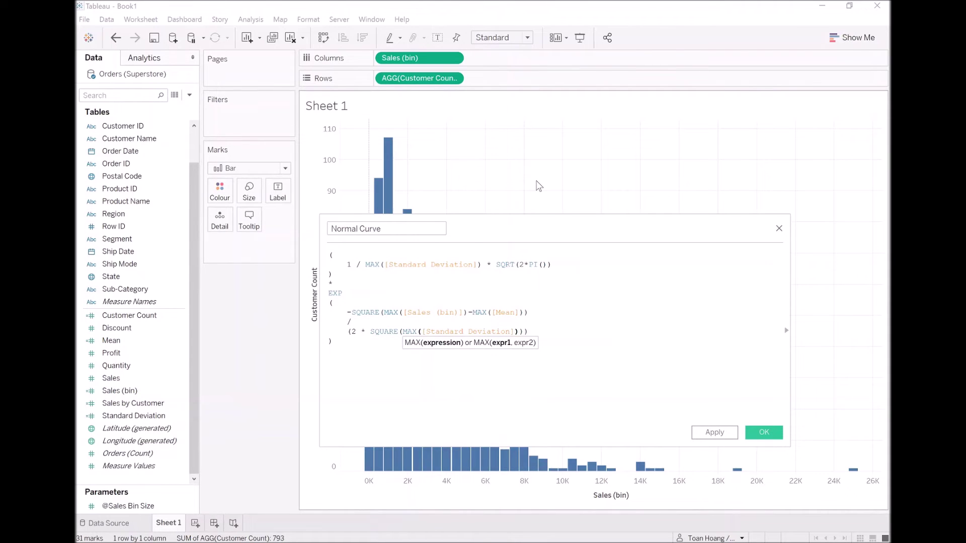
# Check the closing parenthesis of the Normal Curve formula and save the calculated field
pyautogui.press('Up')
pyautogui.press('Up')
pyautogui.press('End')
pyautogui.click(332, 341)
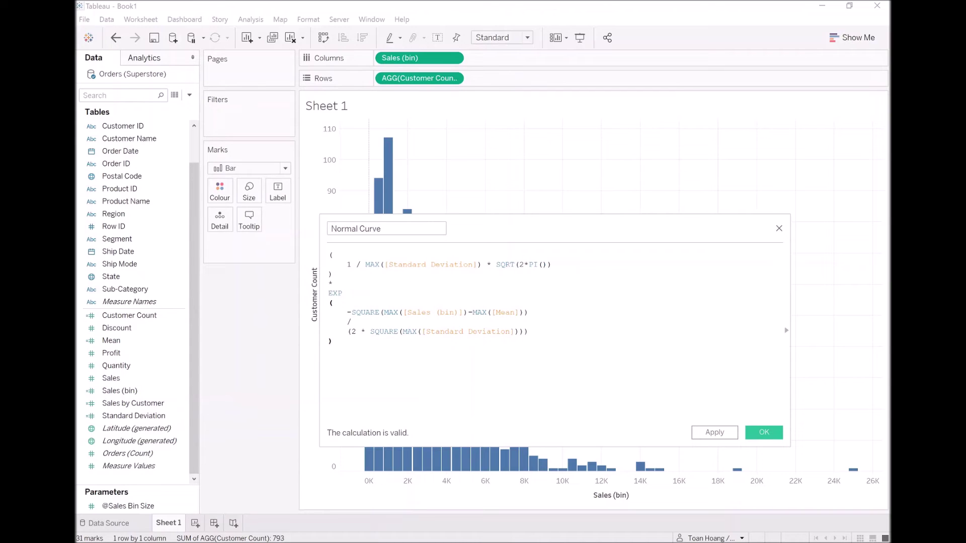
pyautogui.click(763, 434)
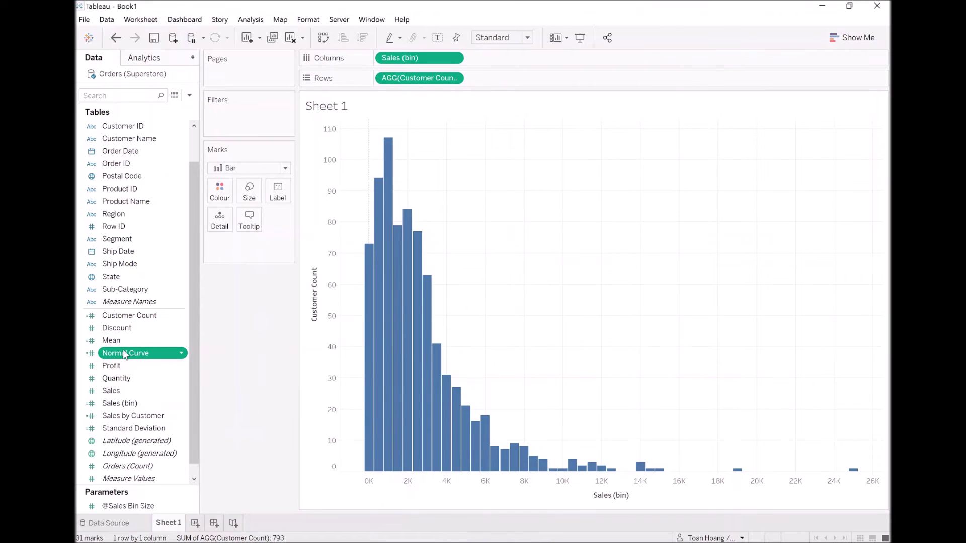
# Place Normal Curve on Rows after Customer Count and change its mark type to Line
pyautogui.moveTo(124, 357); pyautogui.dragTo(521, 79)
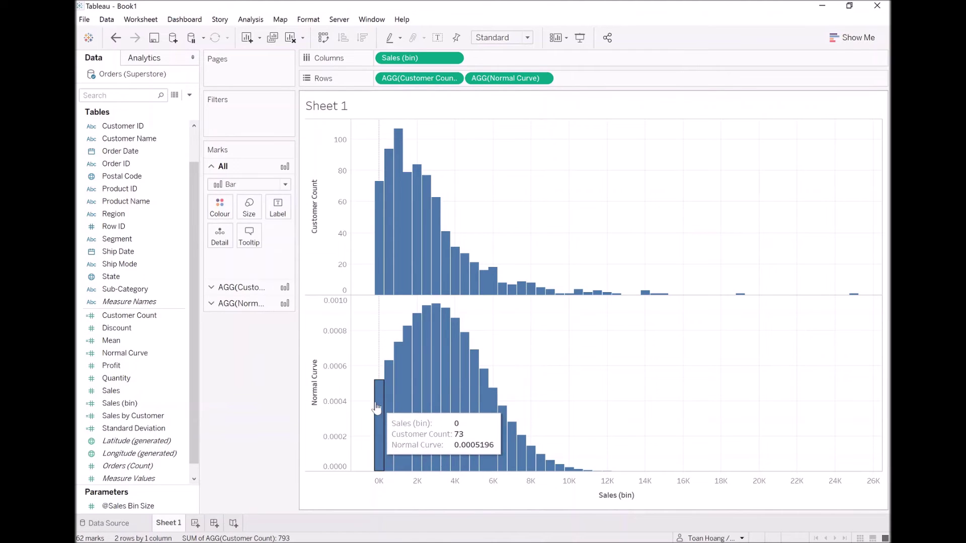
pyautogui.click(258, 312)
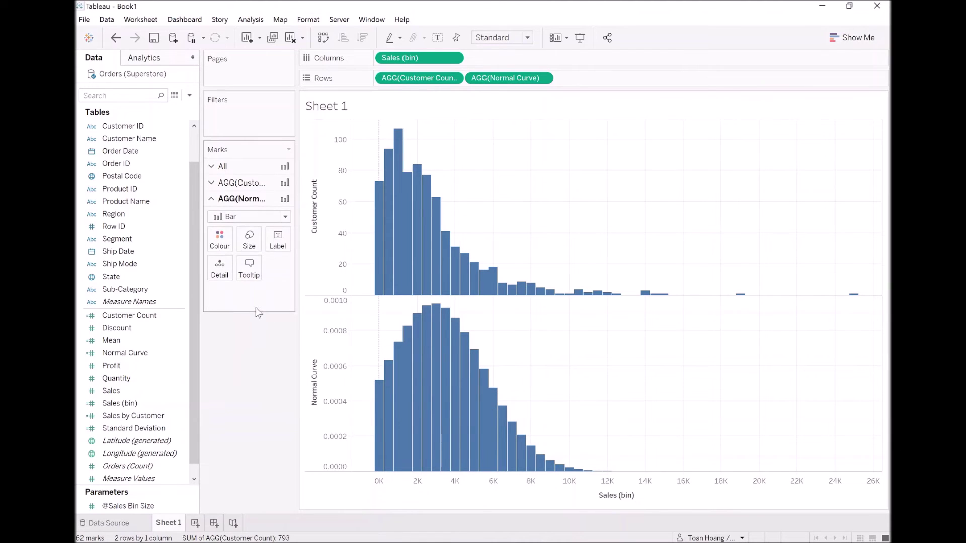
pyautogui.click(249, 216)
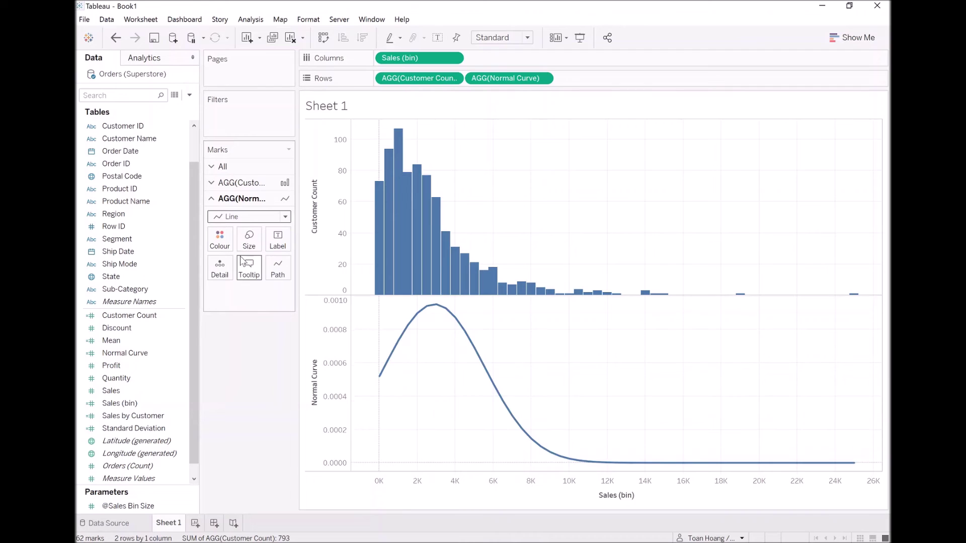
# Combine Normal Curve and Customer Count in one chart with a dual axis
pyautogui.rightClick(507, 82)
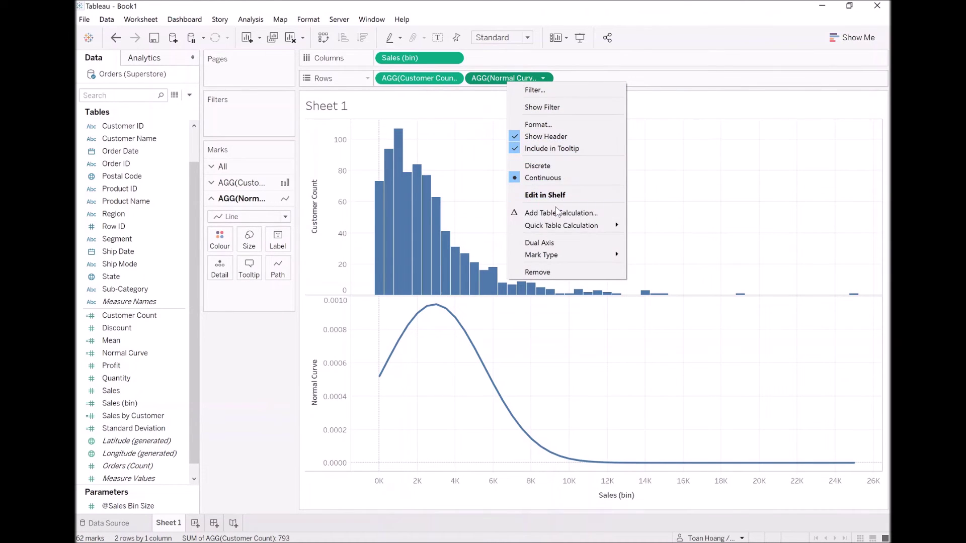
pyautogui.click(551, 244)
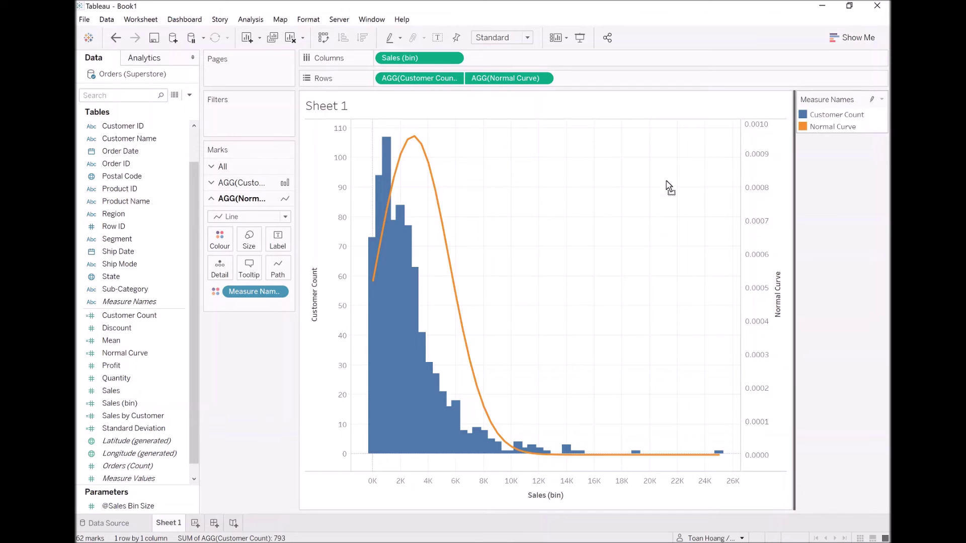
# Place the Measure Names legend below the Marks card and narrow the Customer Count bars to leave gaps between them
pyautogui.moveTo(313, 339); pyautogui.dragTo(267, 327)
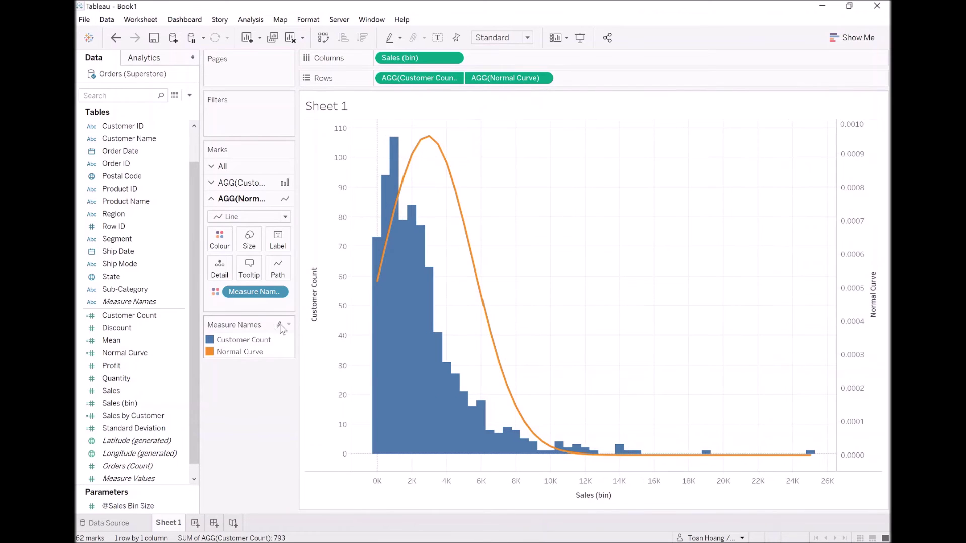
pyautogui.click(243, 183)
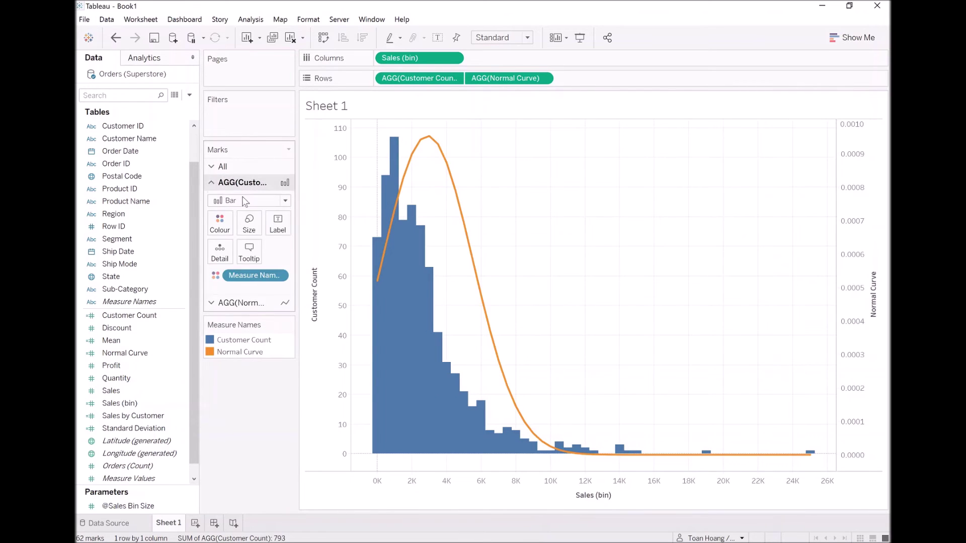
pyautogui.click(249, 229)
pyautogui.click(284, 305)
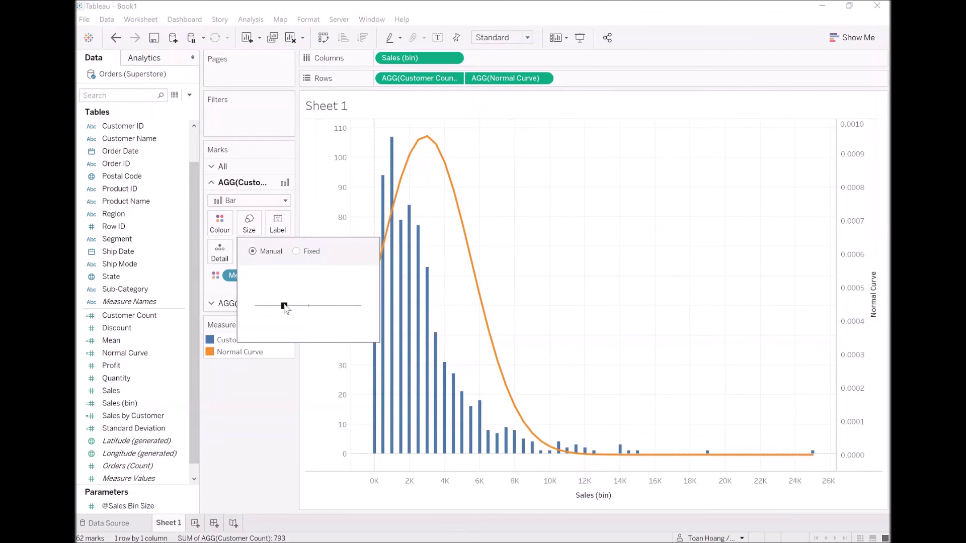
pyautogui.click(291, 306)
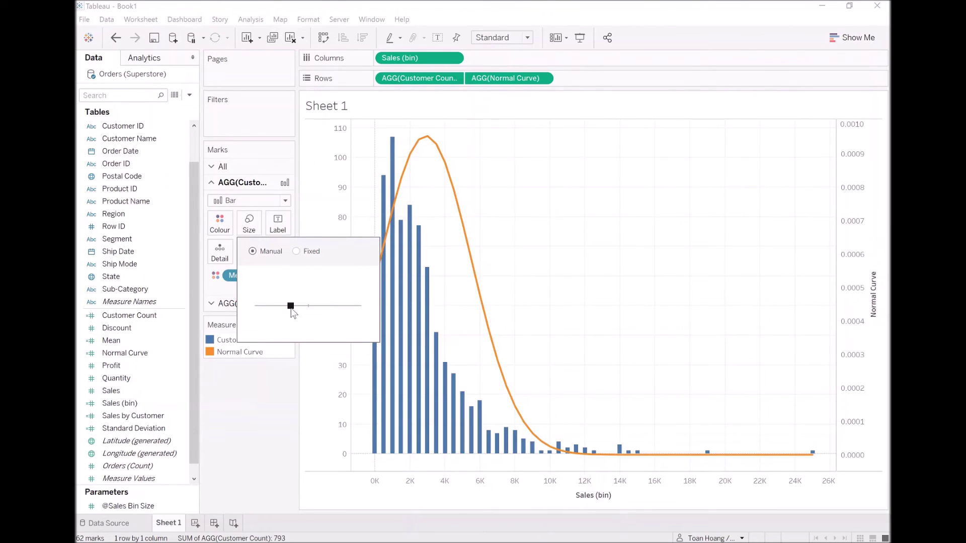
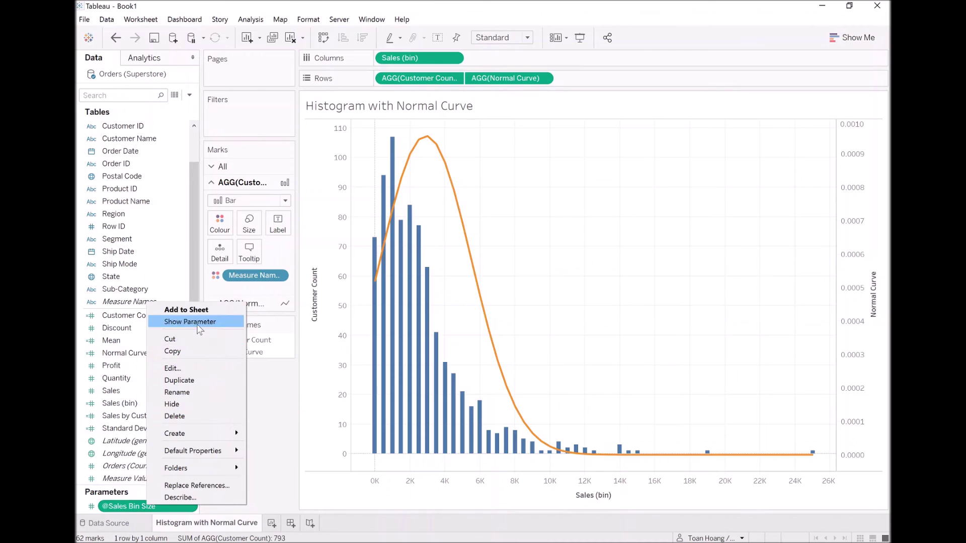
pyautogui.doubleClick(836, 116)
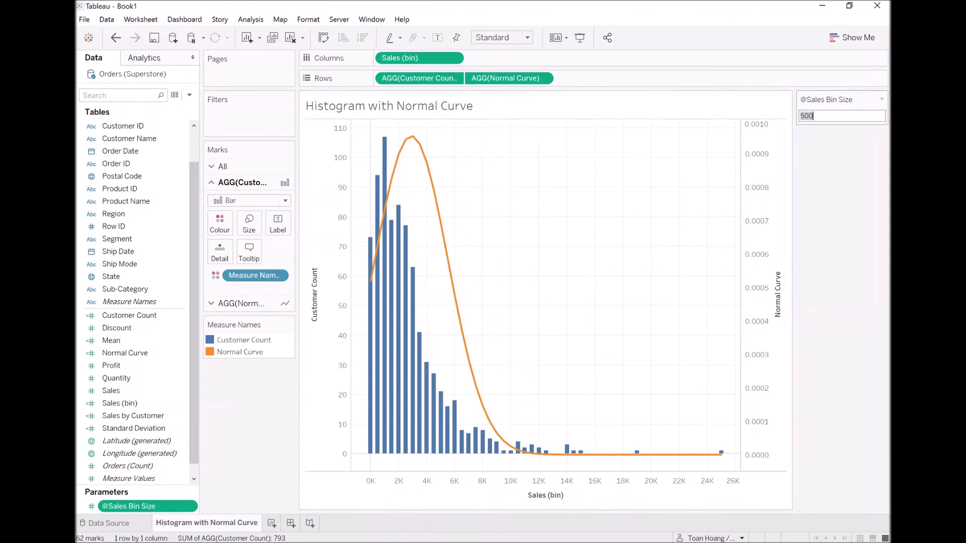
pyautogui.write('200')
pyautogui.press('Return')
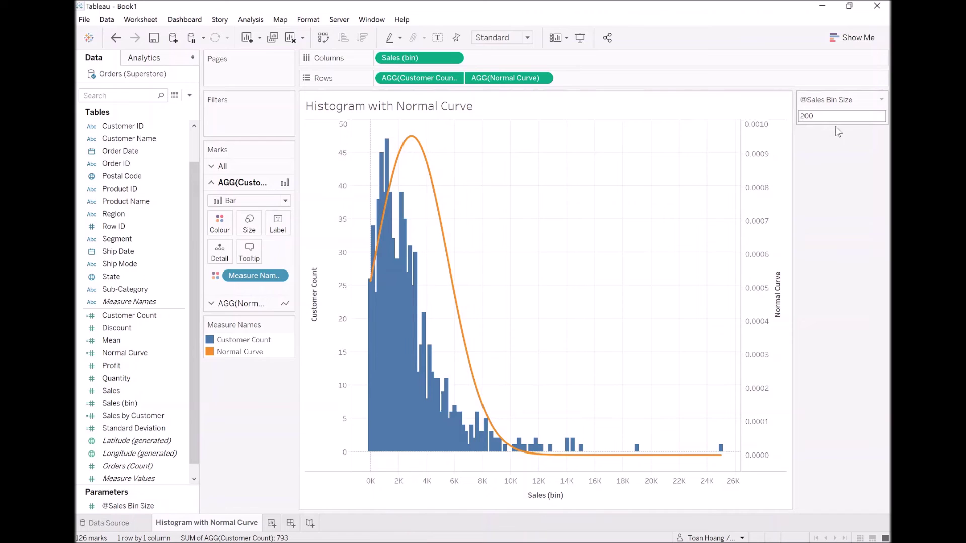
pyautogui.moveTo(835, 100); pyautogui.dragTo(266, 367)
pyautogui.click(249, 226)
pyautogui.moveTo(289, 305); pyautogui.dragTo(260, 306)
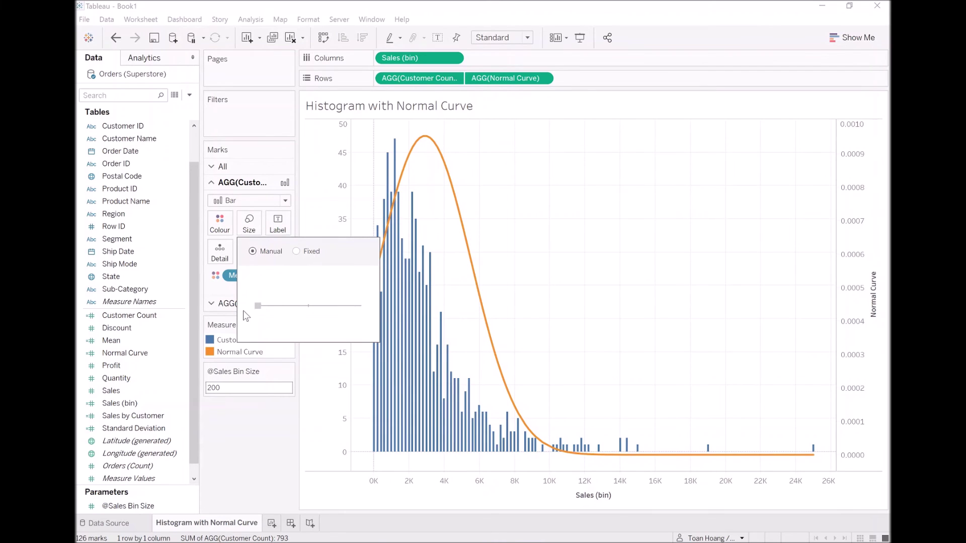
pyautogui.click(241, 446)
pyautogui.doubleClick(214, 388)
pyautogui.write('1000')
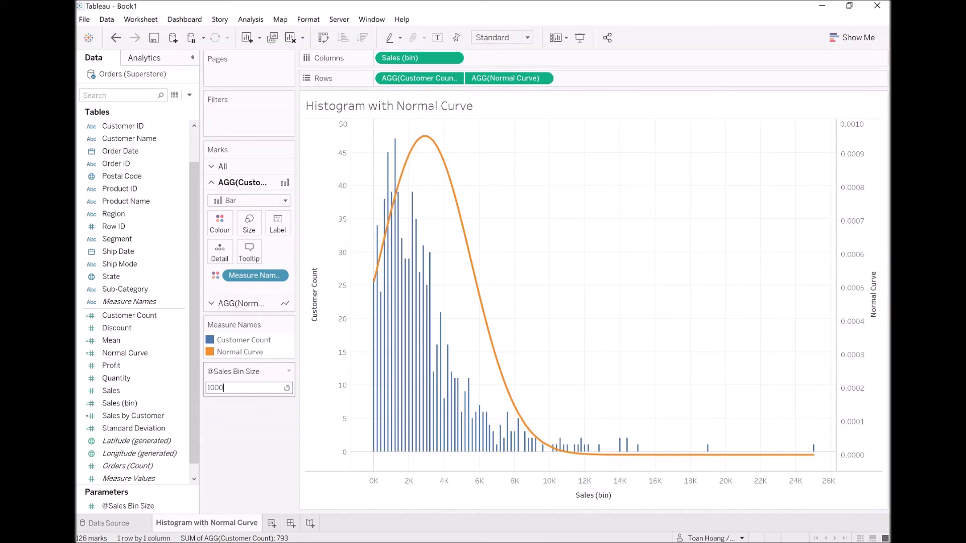
pyautogui.press('Return')
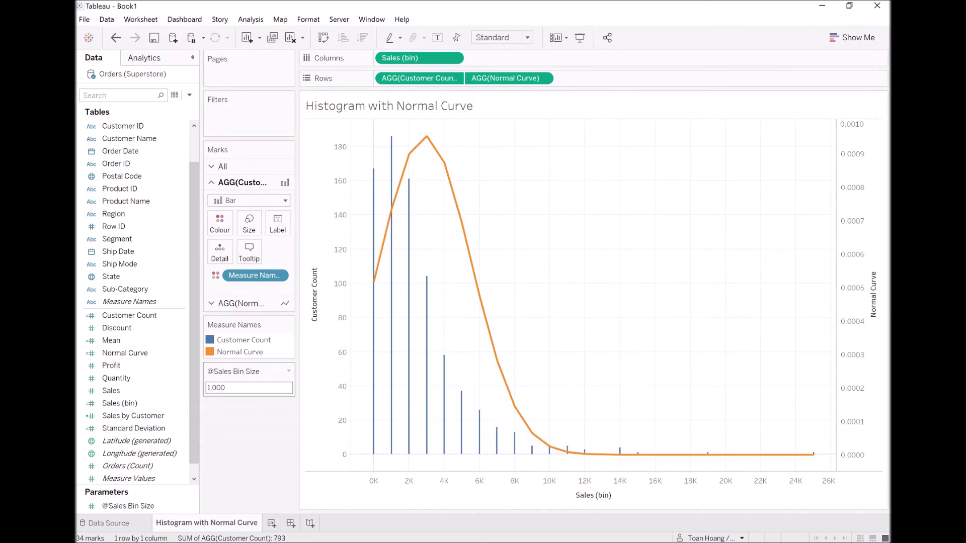
pyautogui.doubleClick(216, 387)
pyautogui.write('250')
pyautogui.press('Return')
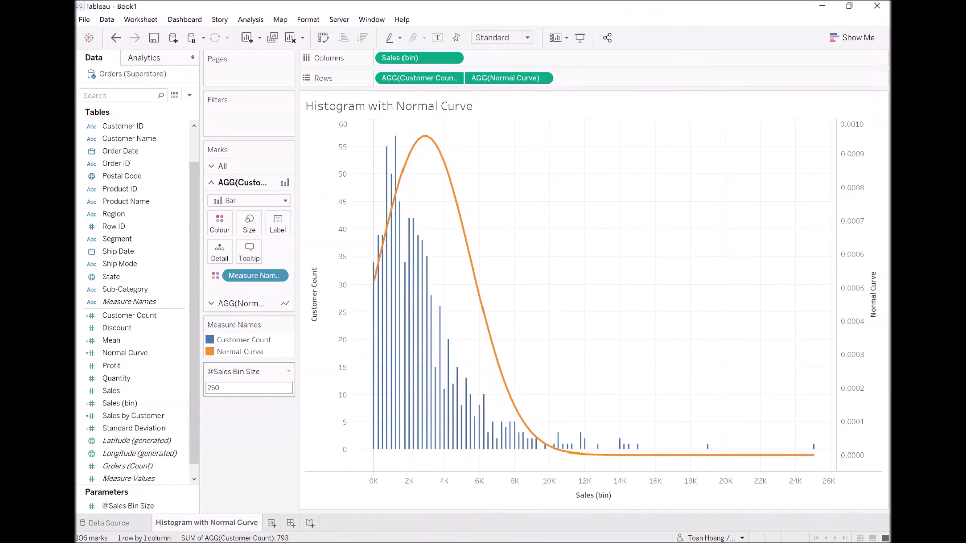
# Filter the chart by years of Order Date, keeping only 2020, and show the filter control beside the chart
pyautogui.click(123, 153)
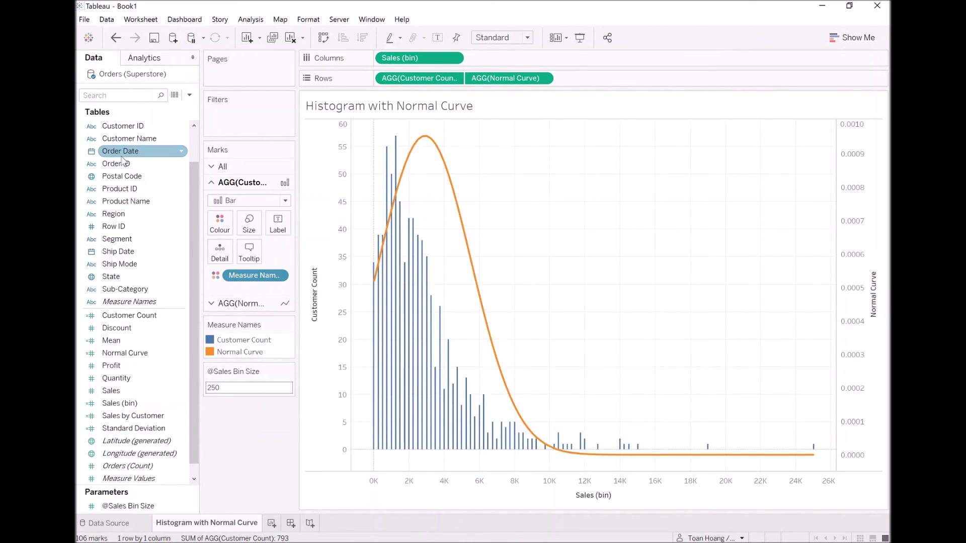
pyautogui.moveTo(123, 158); pyautogui.dragTo(240, 126)
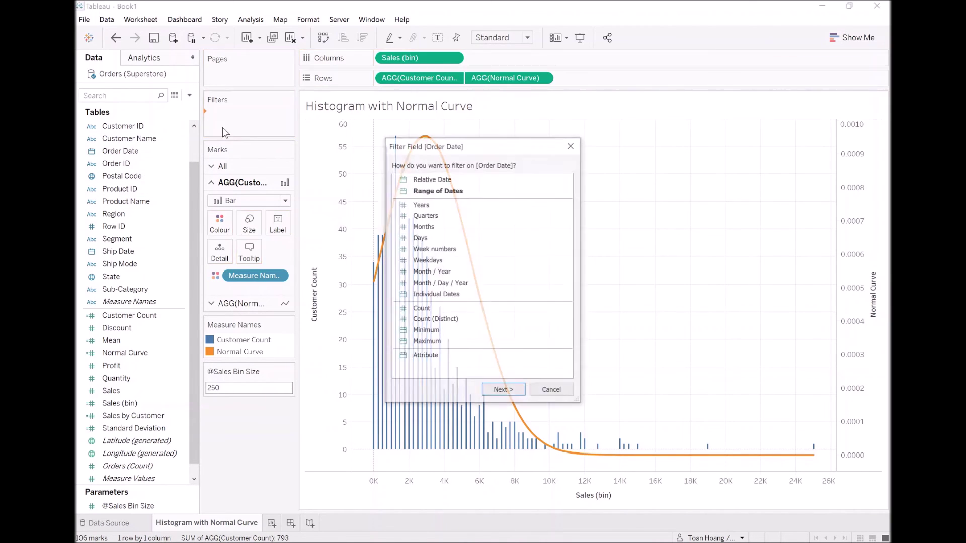
pyautogui.click(436, 204)
pyautogui.doubleClick(437, 204)
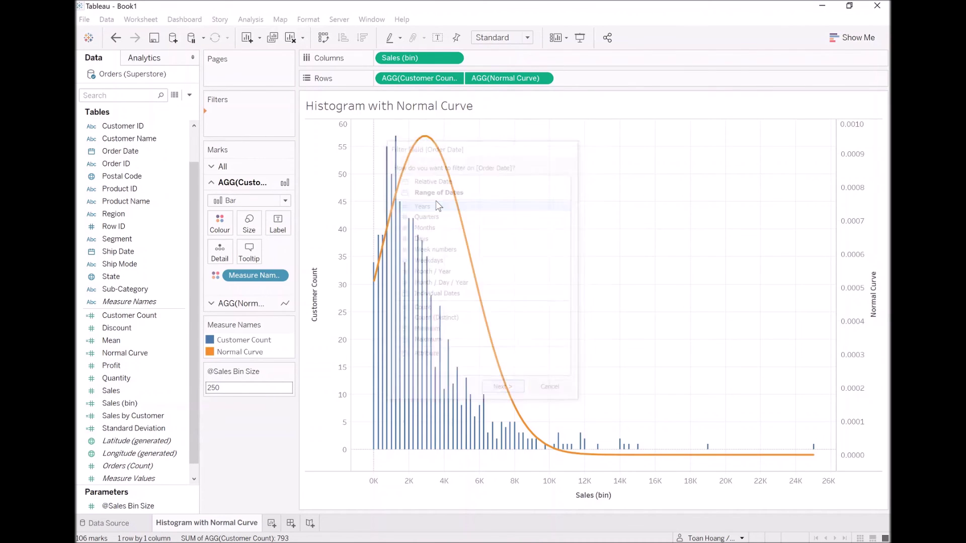
pyautogui.click(371, 211)
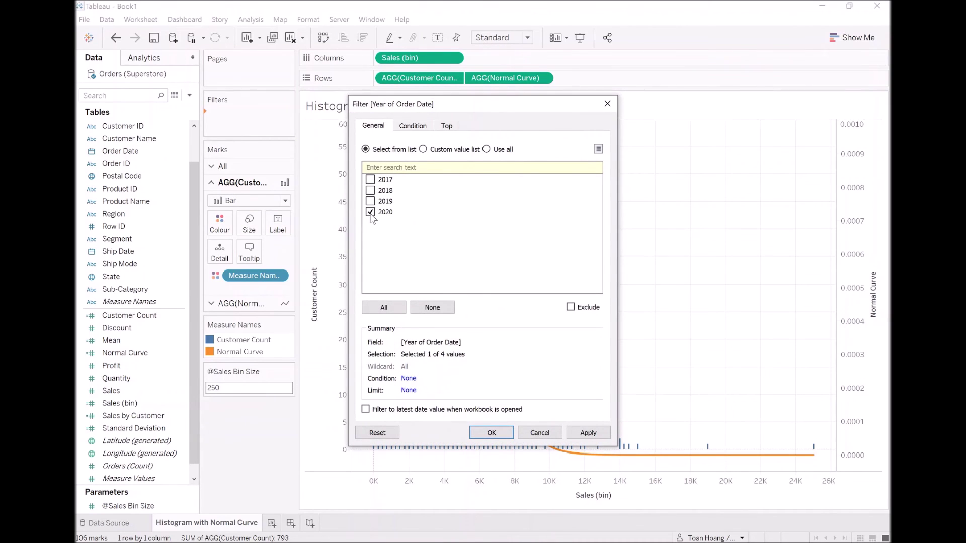
pyautogui.click(506, 434)
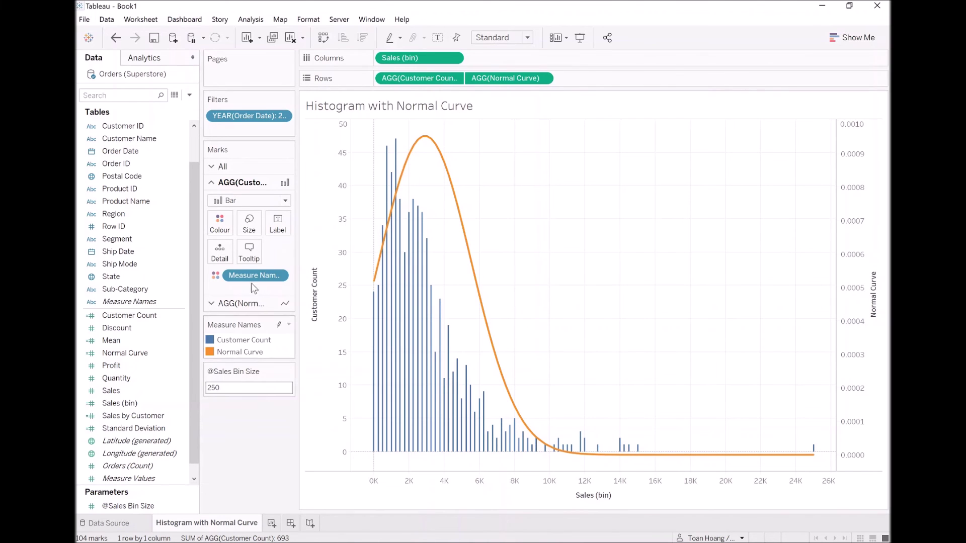
pyautogui.rightClick(256, 118)
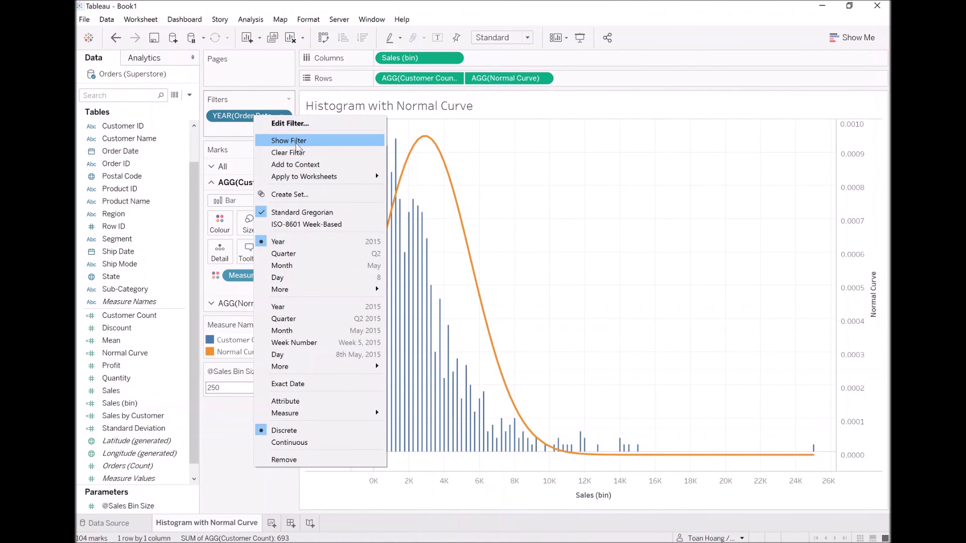
pyautogui.click(297, 144)
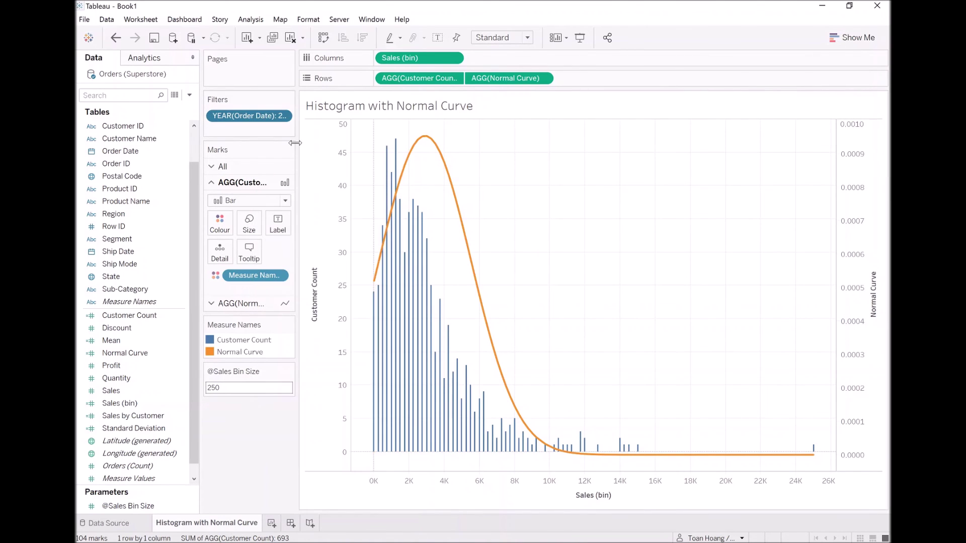
# Turn on animations as the workbook default with a duration of 1.00 seconds (Slow)
pyautogui.click(308, 19)
pyautogui.click(339, 145)
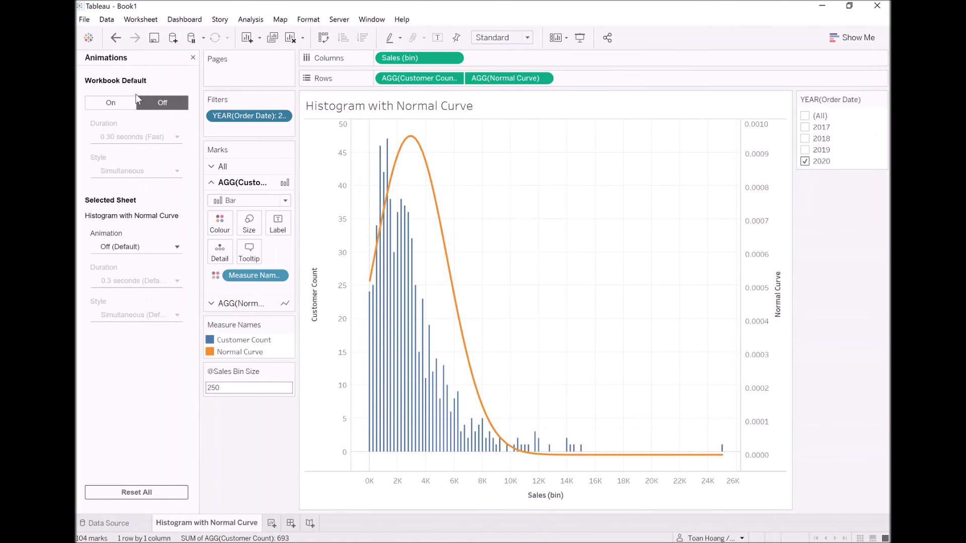
pyautogui.click(122, 102)
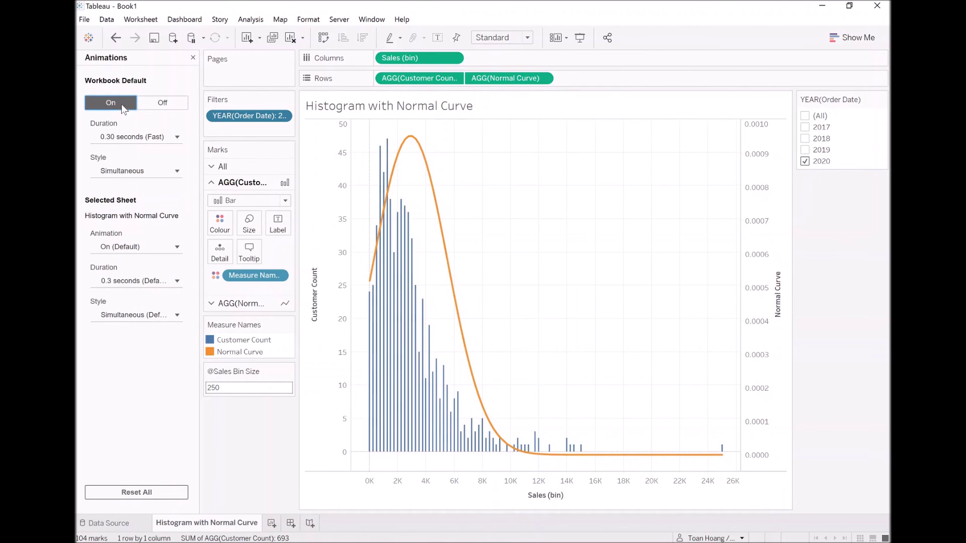
pyautogui.click(129, 137)
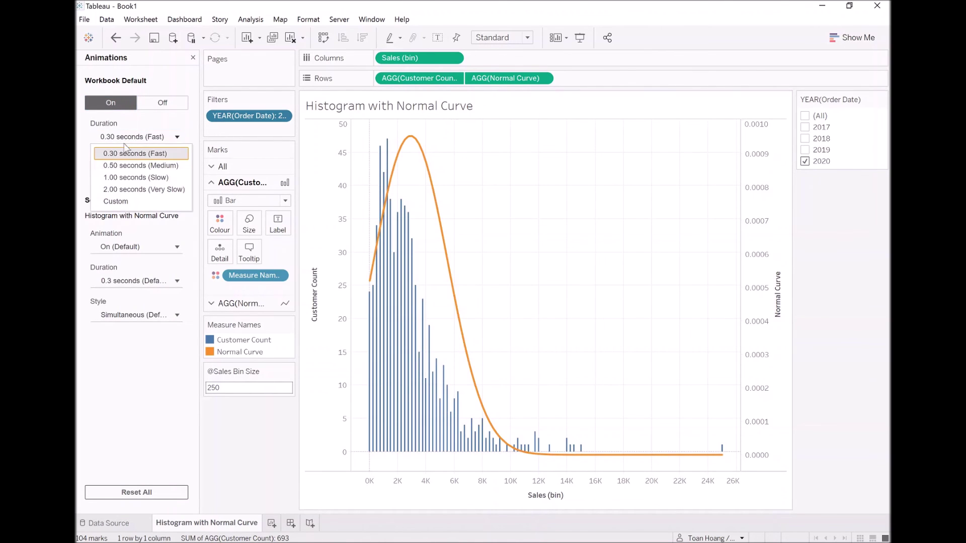
pyautogui.click(131, 177)
# Change the YEAR(Order Date) filter control to a Single Value (list)
pyautogui.moveTo(847, 113)
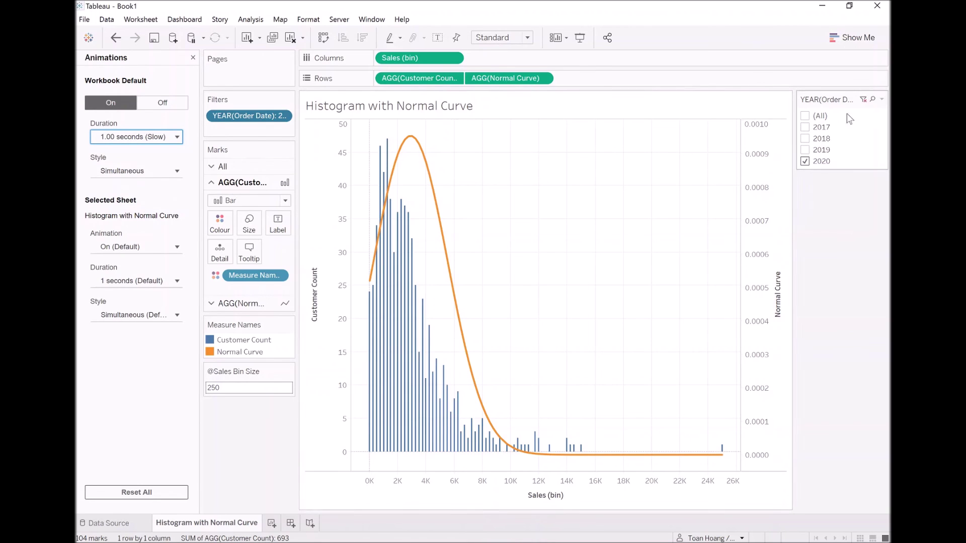
pyautogui.click(881, 101)
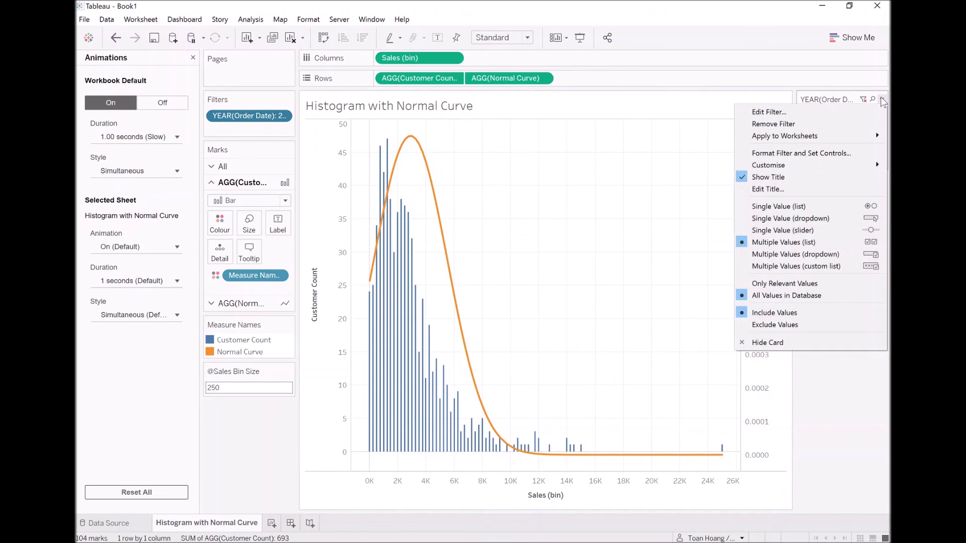
pyautogui.click(813, 207)
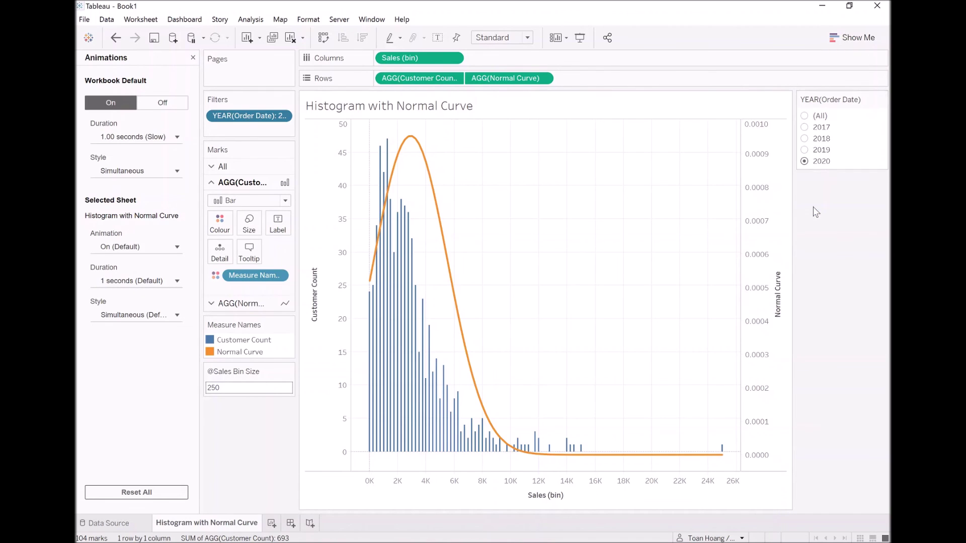
# Switch the year filter through 2019, 2018 and 2017 and back up to 2020 to examine the animated distribution changes
pyautogui.click(805, 150)
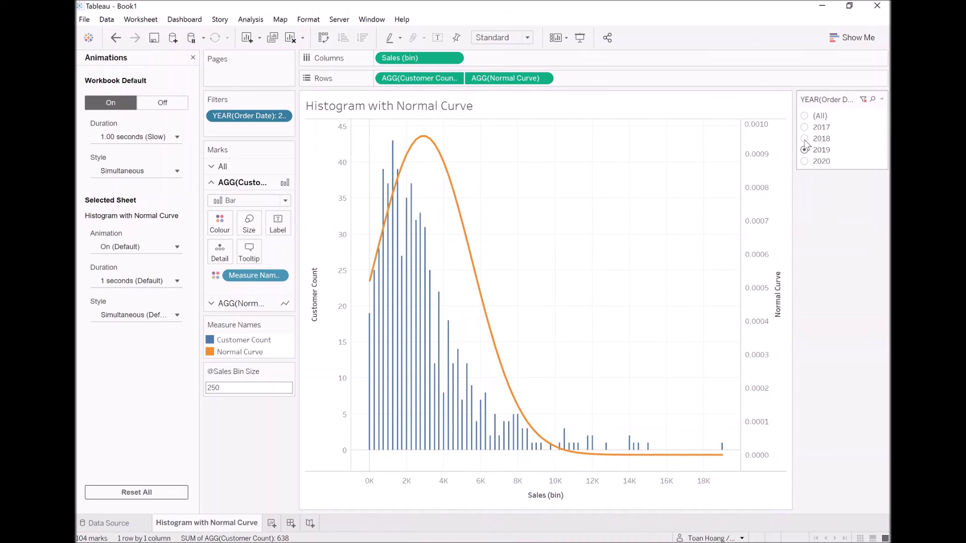
pyautogui.click(805, 139)
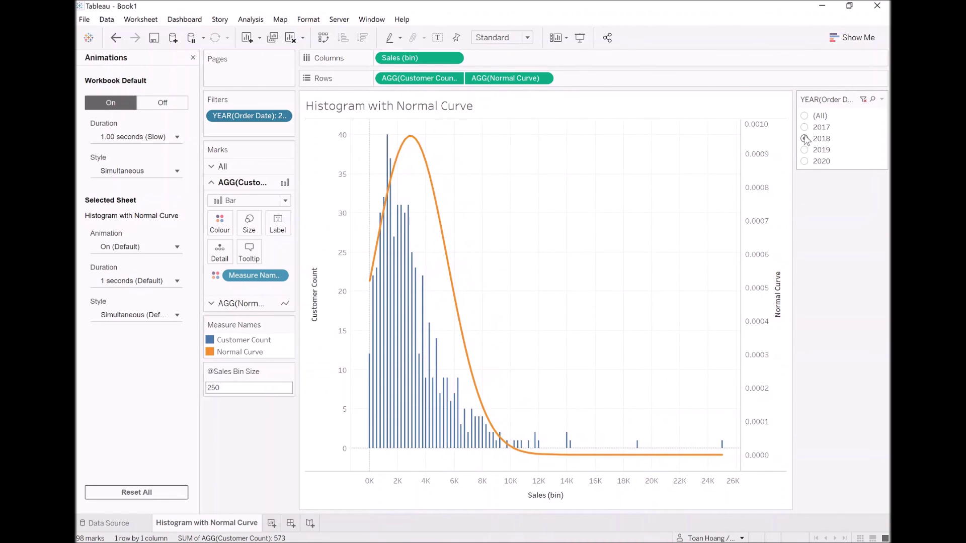
pyautogui.click(805, 127)
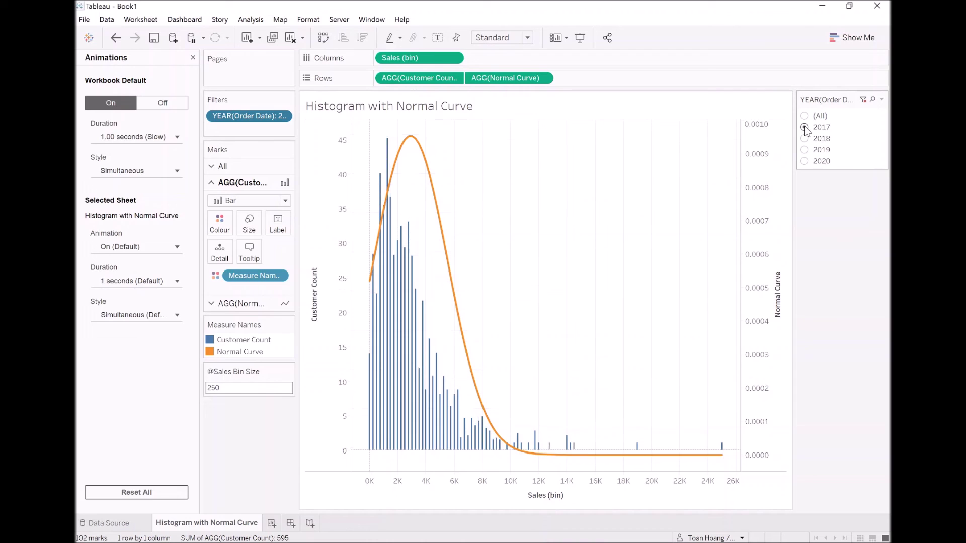
pyautogui.click(805, 139)
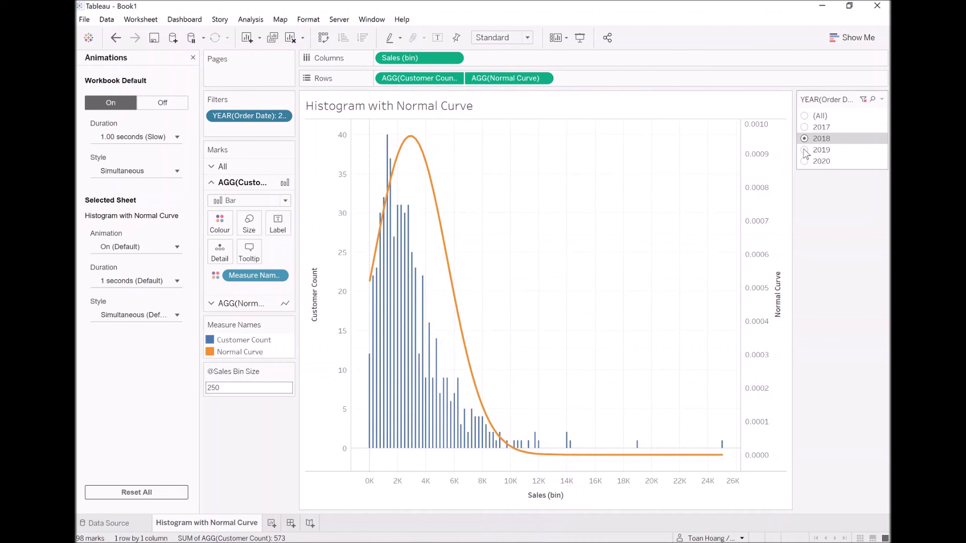
pyautogui.click(805, 150)
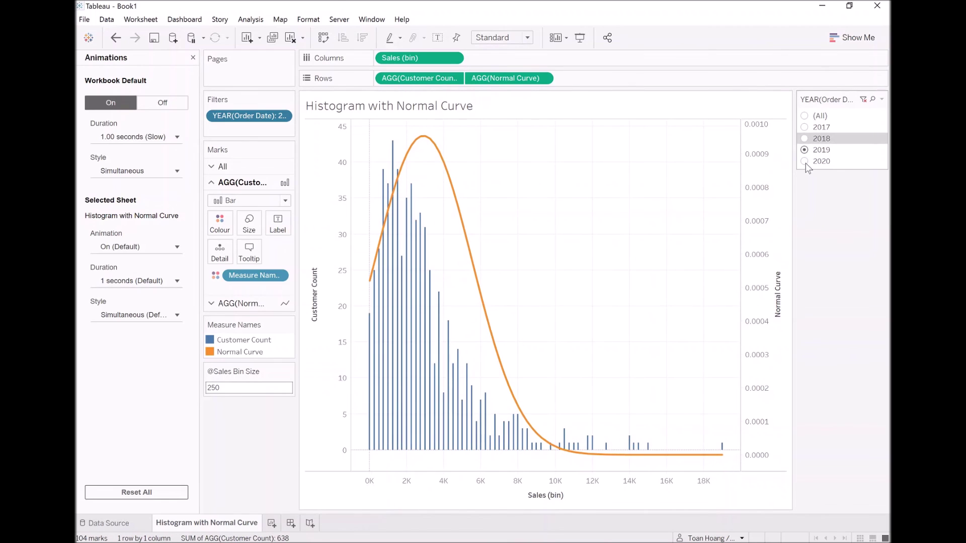
pyautogui.click(805, 162)
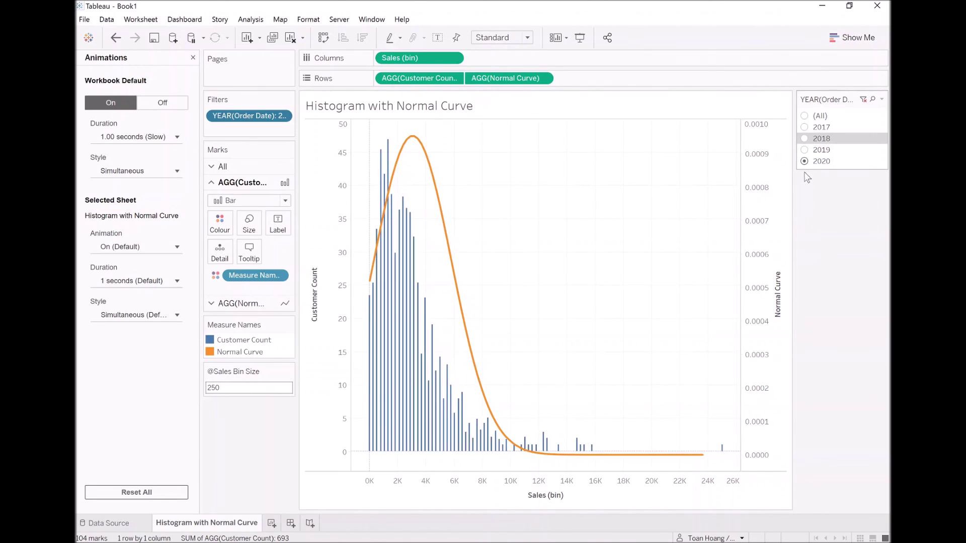